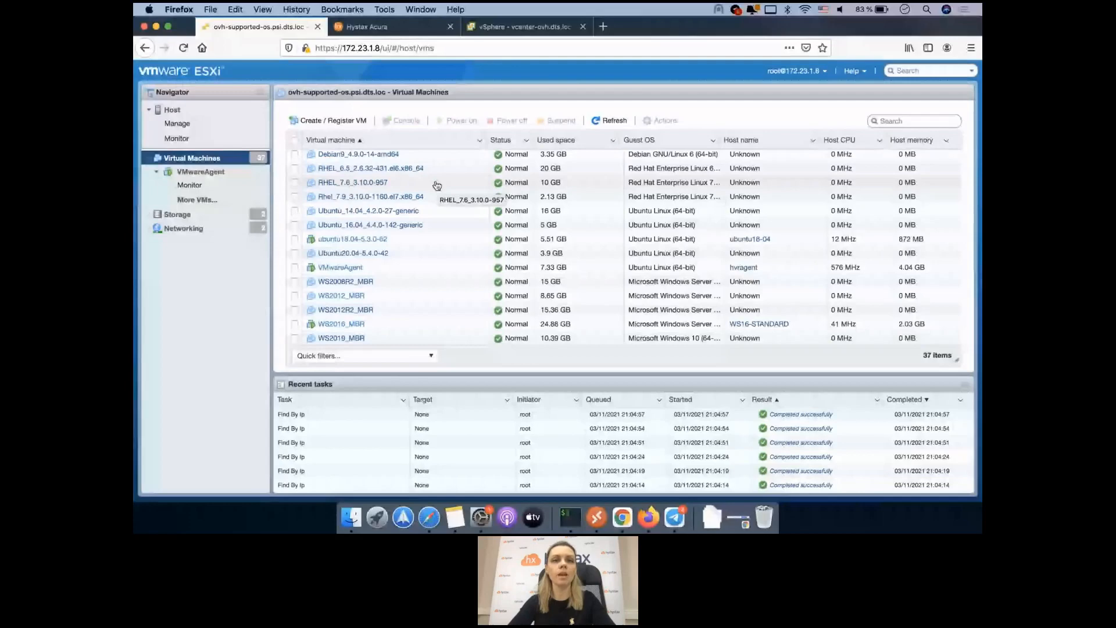
Switch to Hystax Acura and start an agent download for customer Little Big Corp, choosing the VMware agent type.
key(ctrl+Tab)
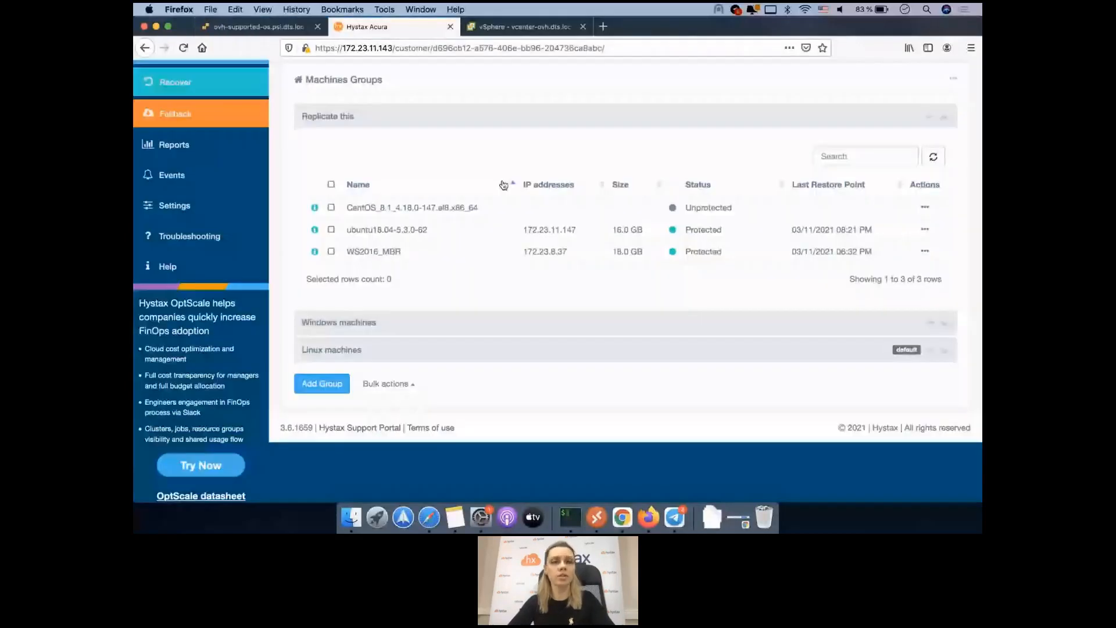
scroll(503, 184, up, 3)
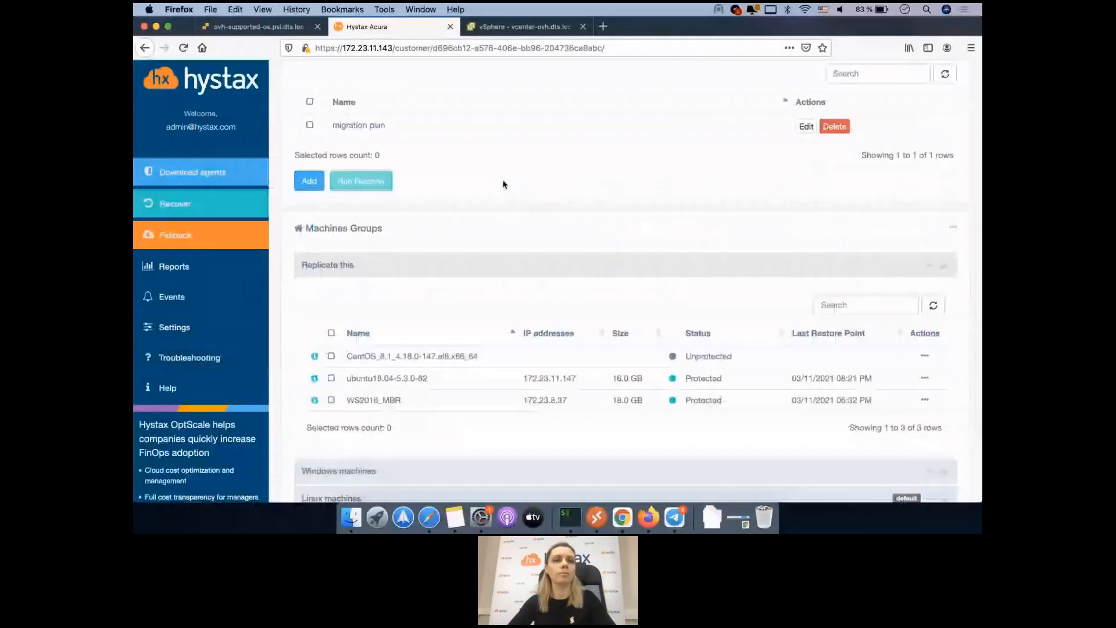
scroll(503, 185, up, 5)
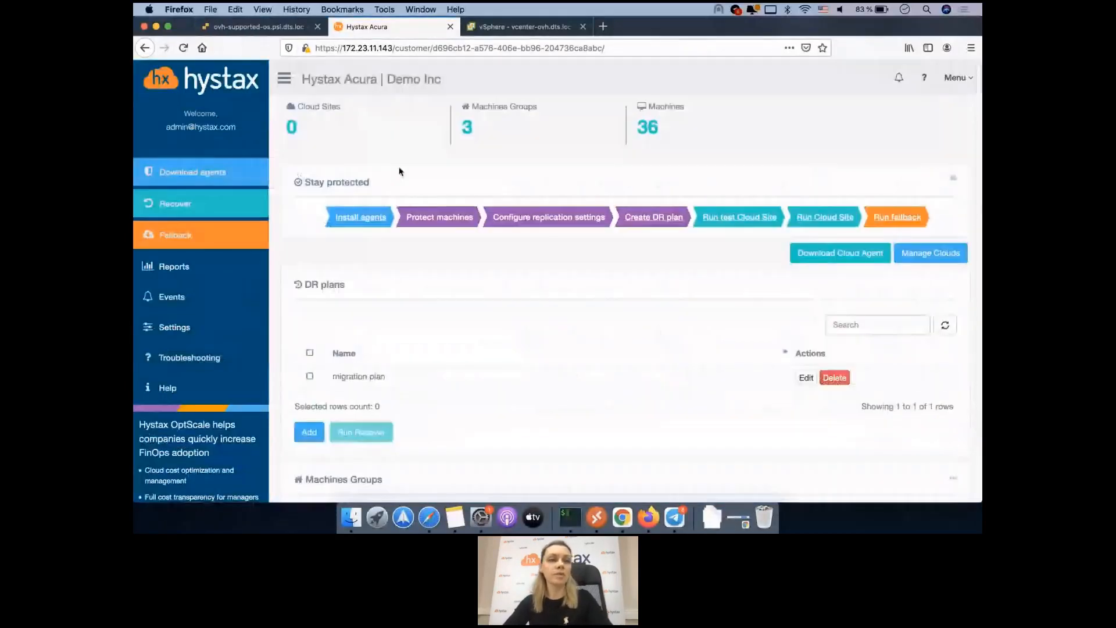
click(251, 165)
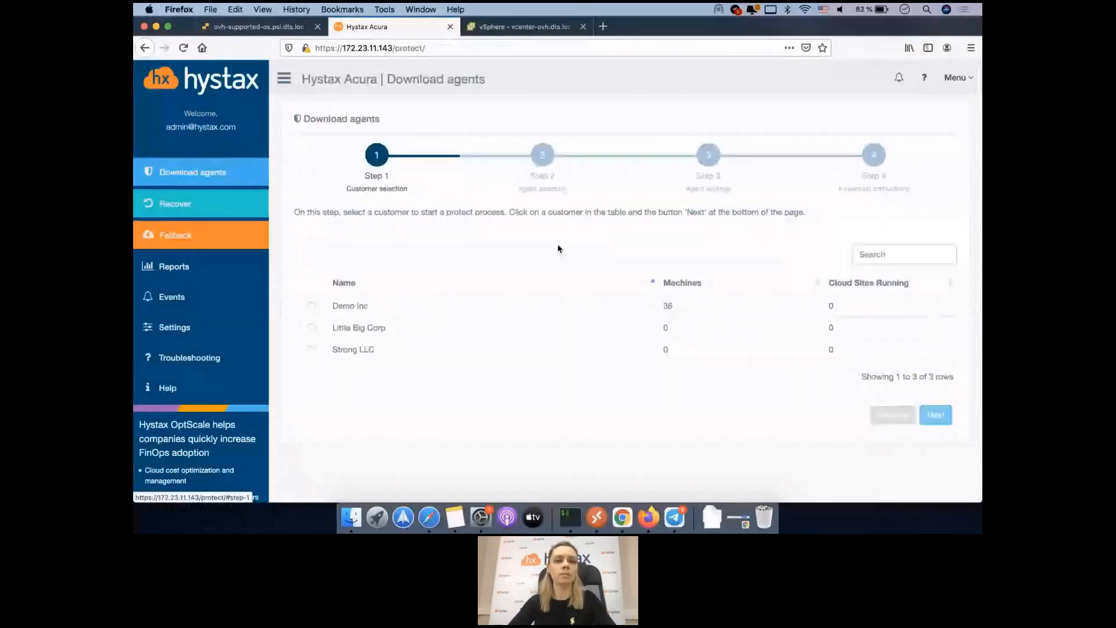
click(360, 327)
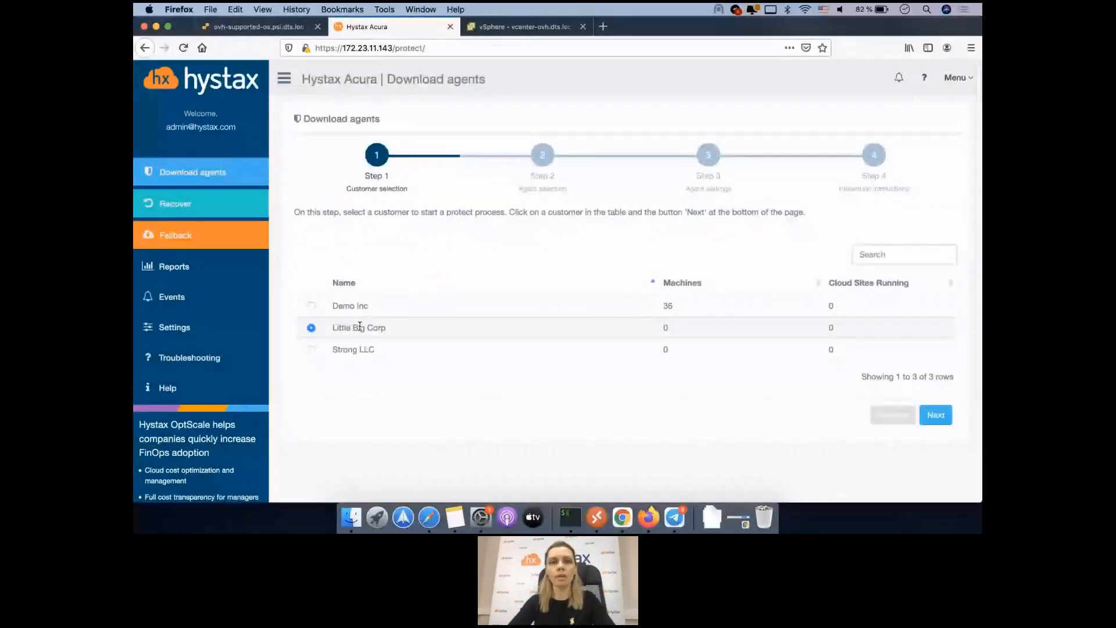
click(935, 415)
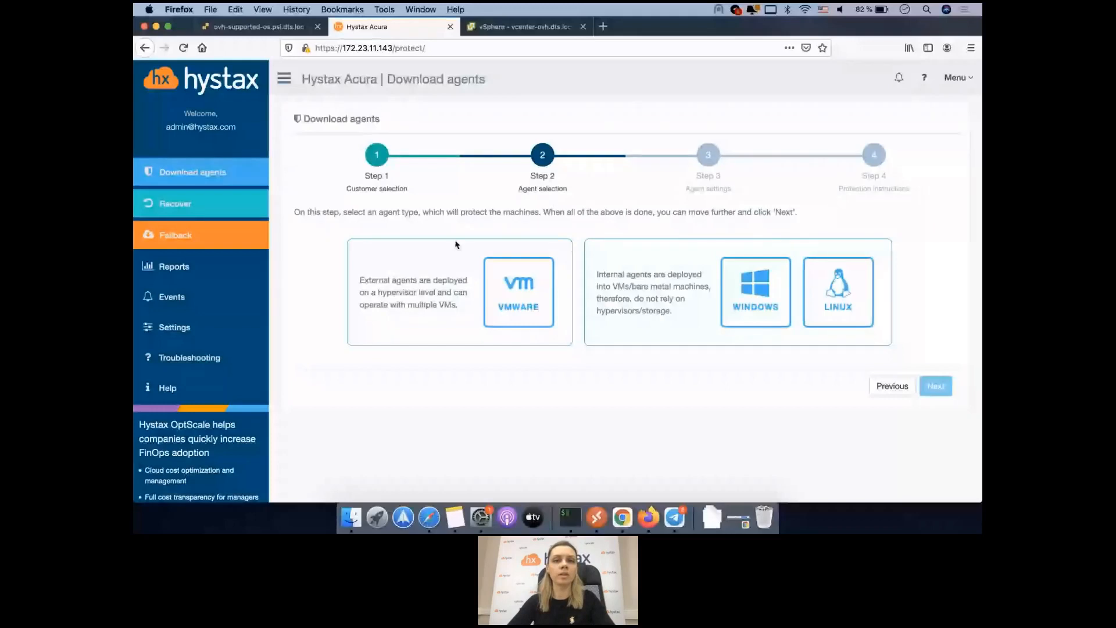
click(516, 290)
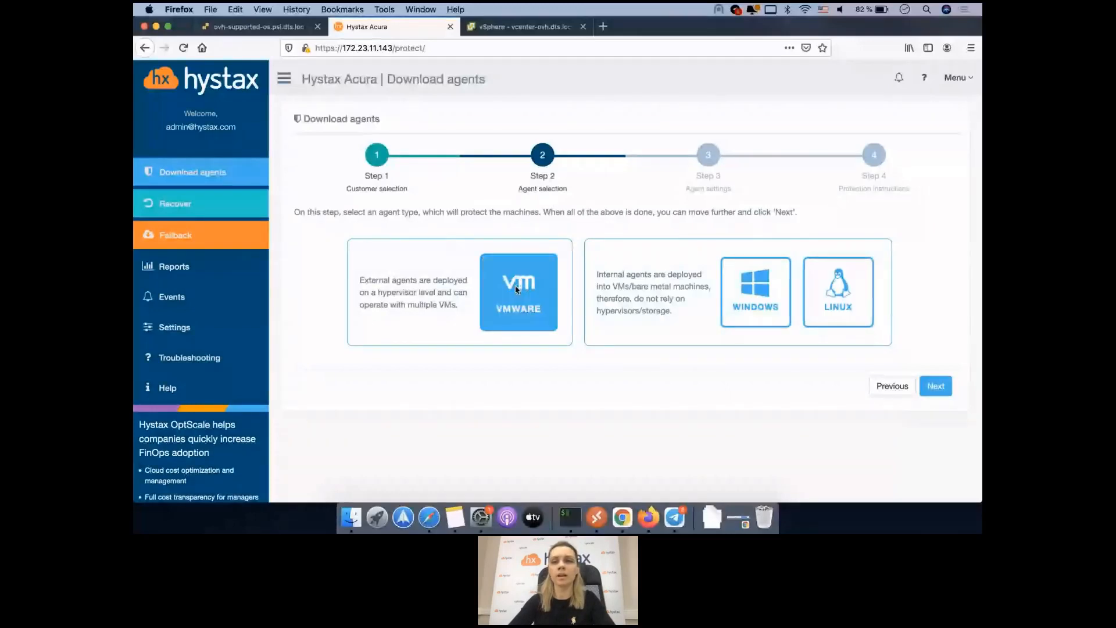
click(945, 390)
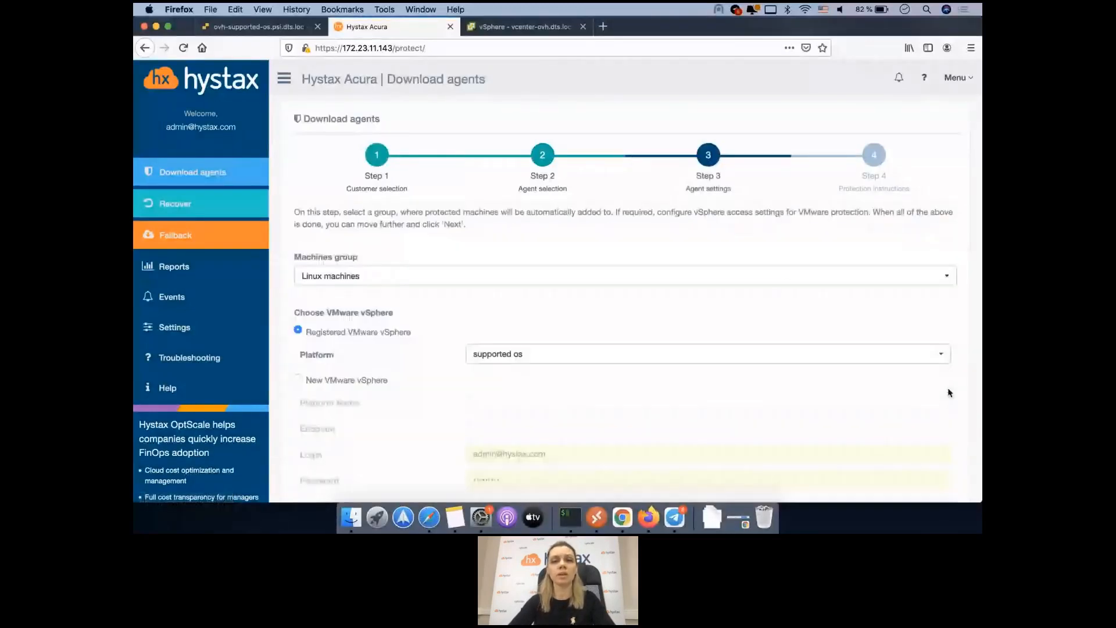
Examine the machines groups available in the agent settings.
scroll(462, 173, down, 3)
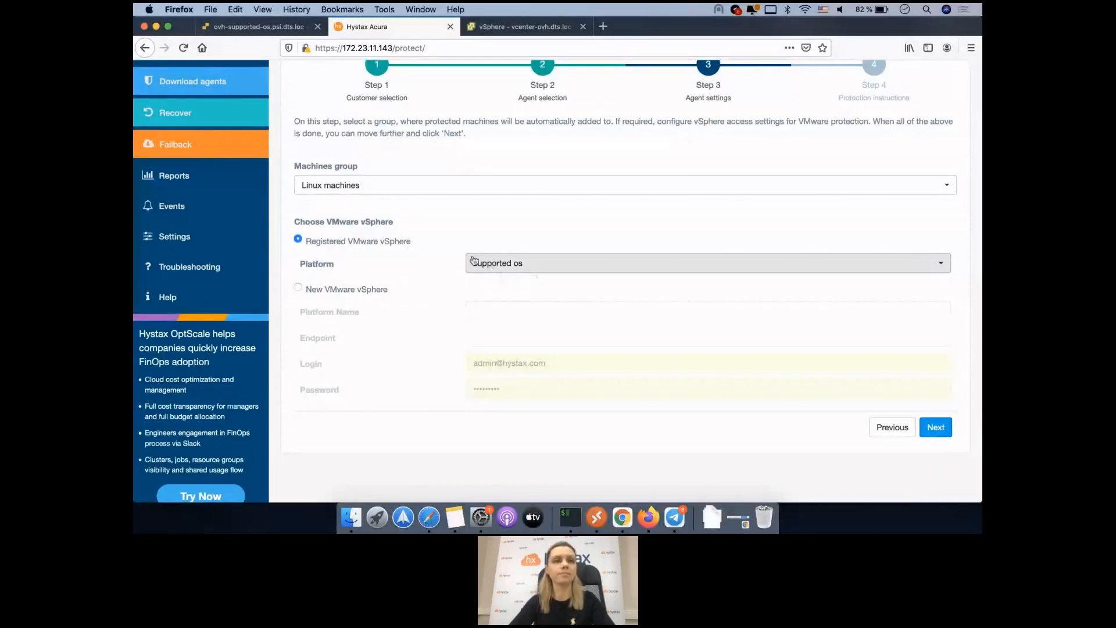
click(438, 185)
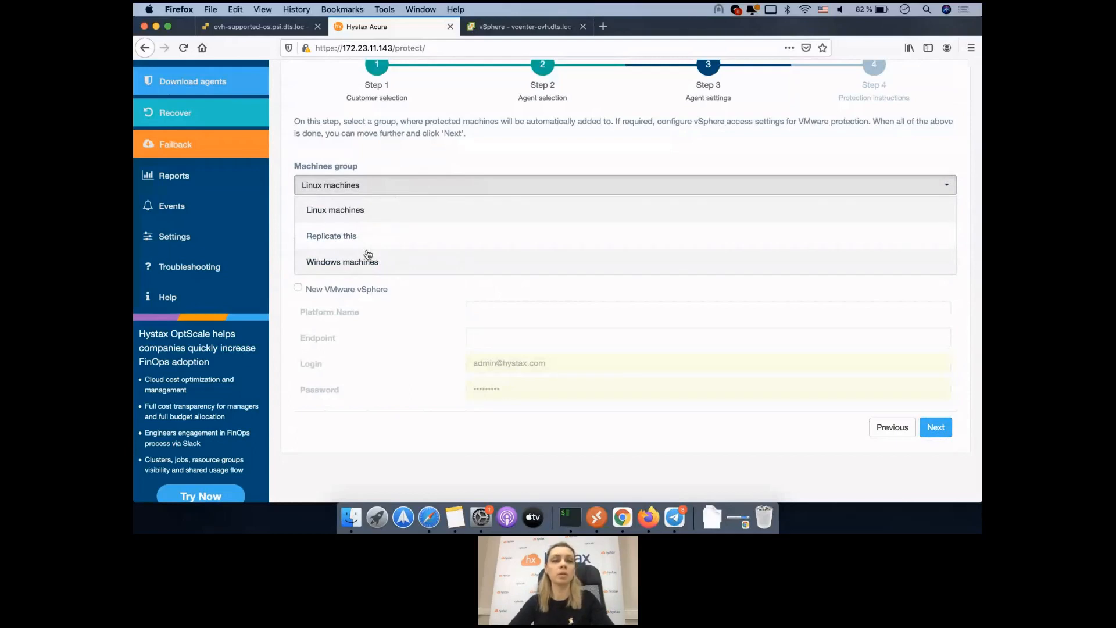
click(401, 153)
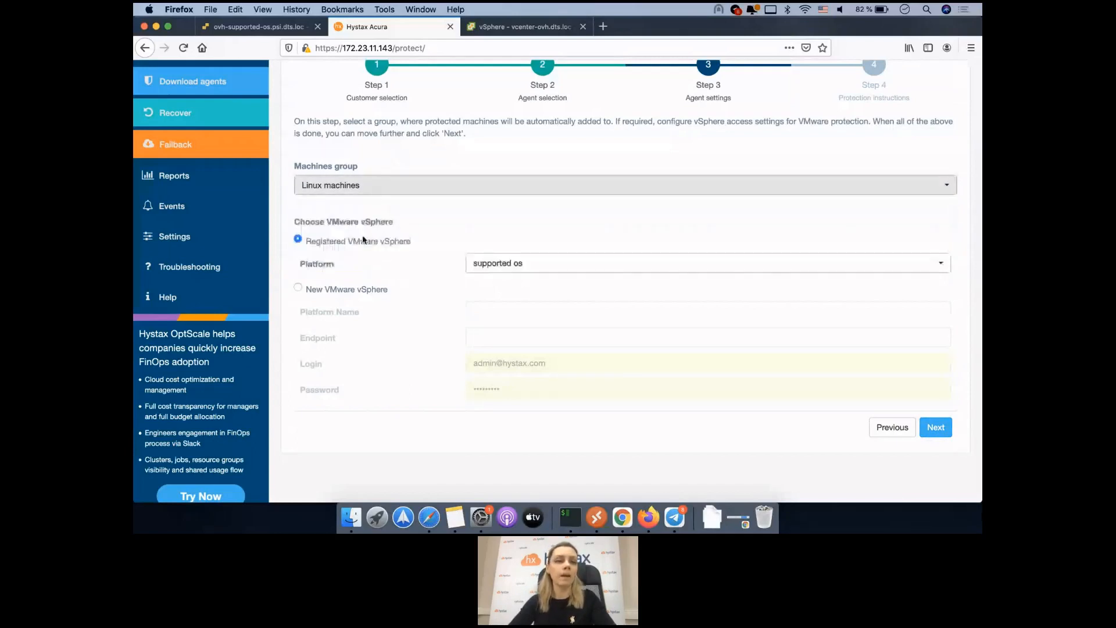
click(341, 290)
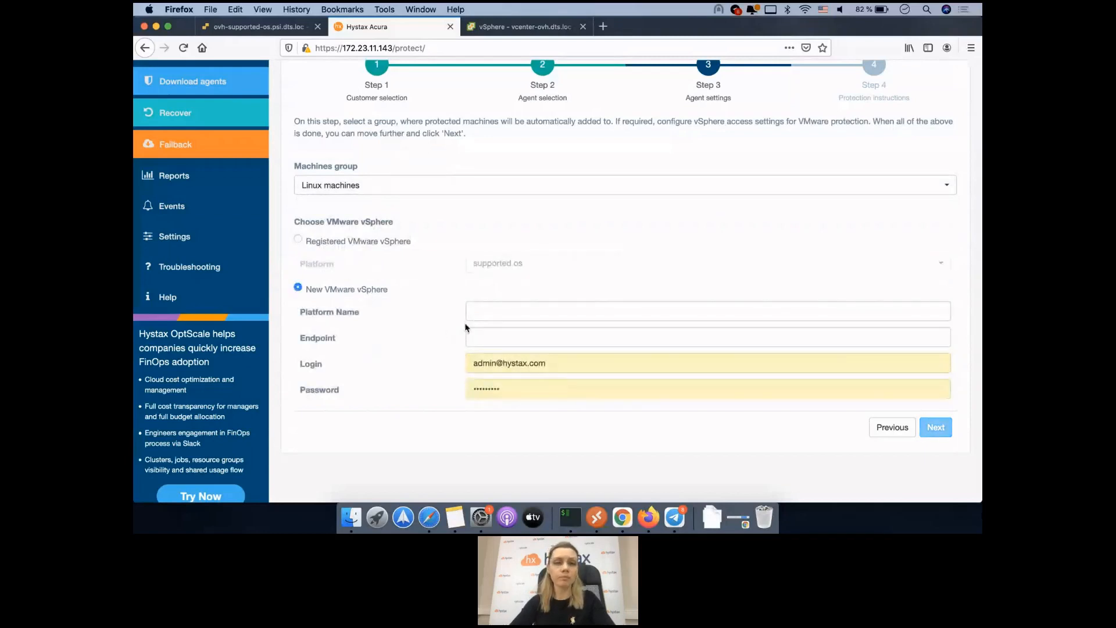
click(483, 308)
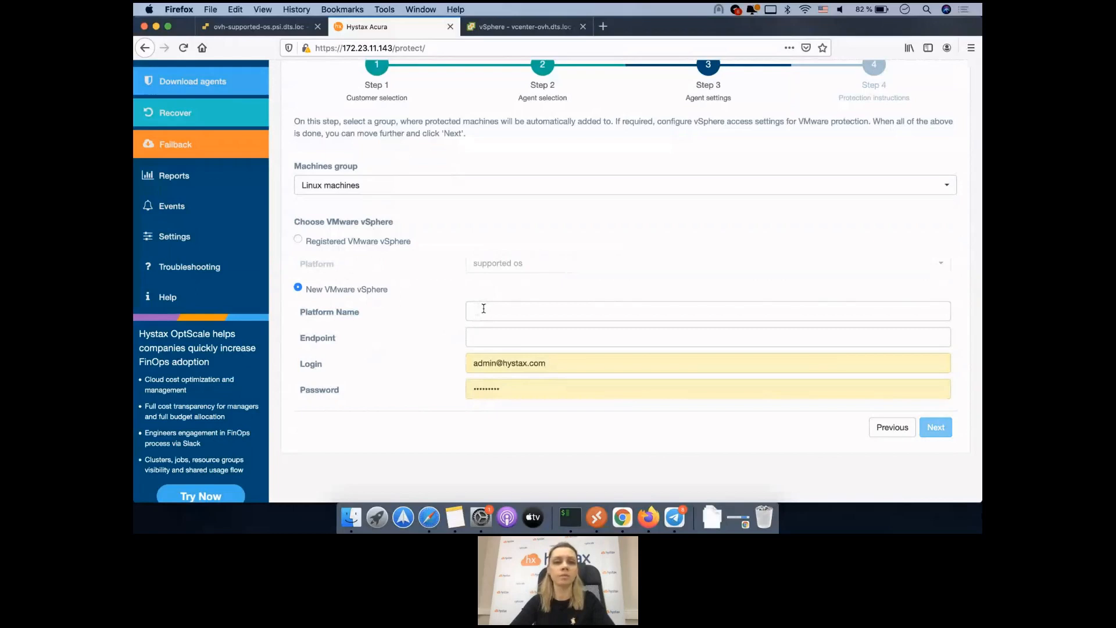
click(483, 309)
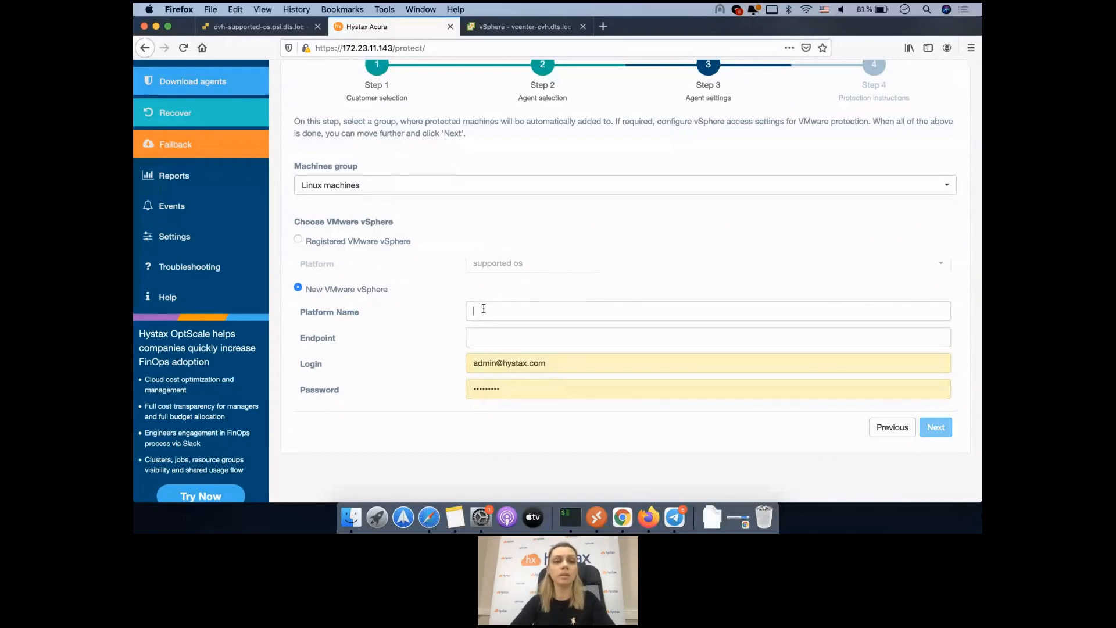
click(491, 335)
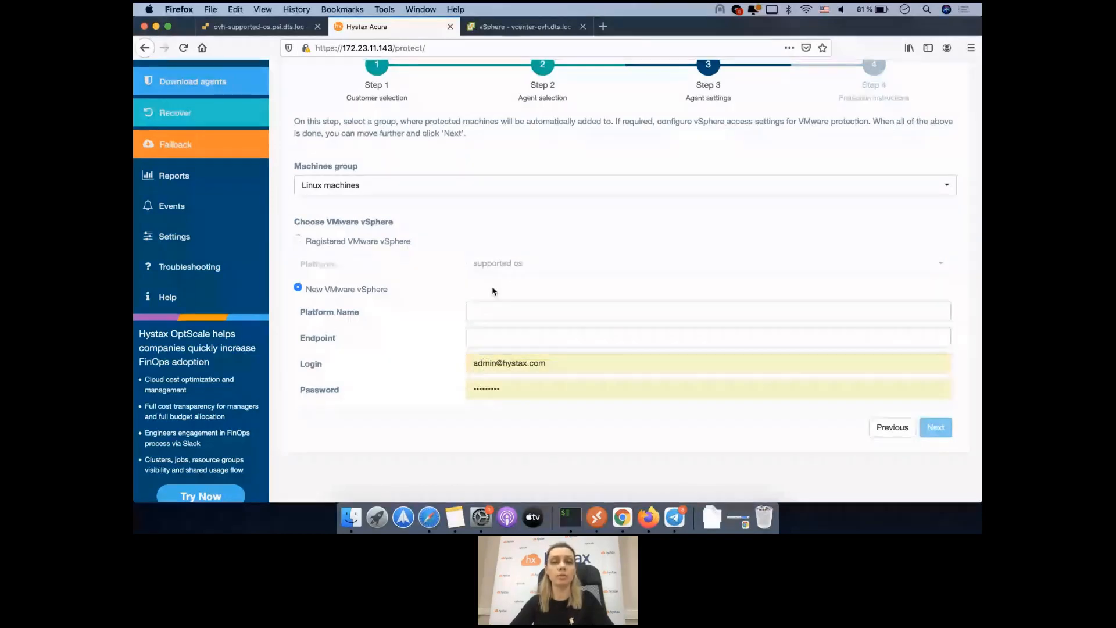
Use the registered VMware vSphere platform "supported os" and proceed to the agent's protection instructions.
click(410, 247)
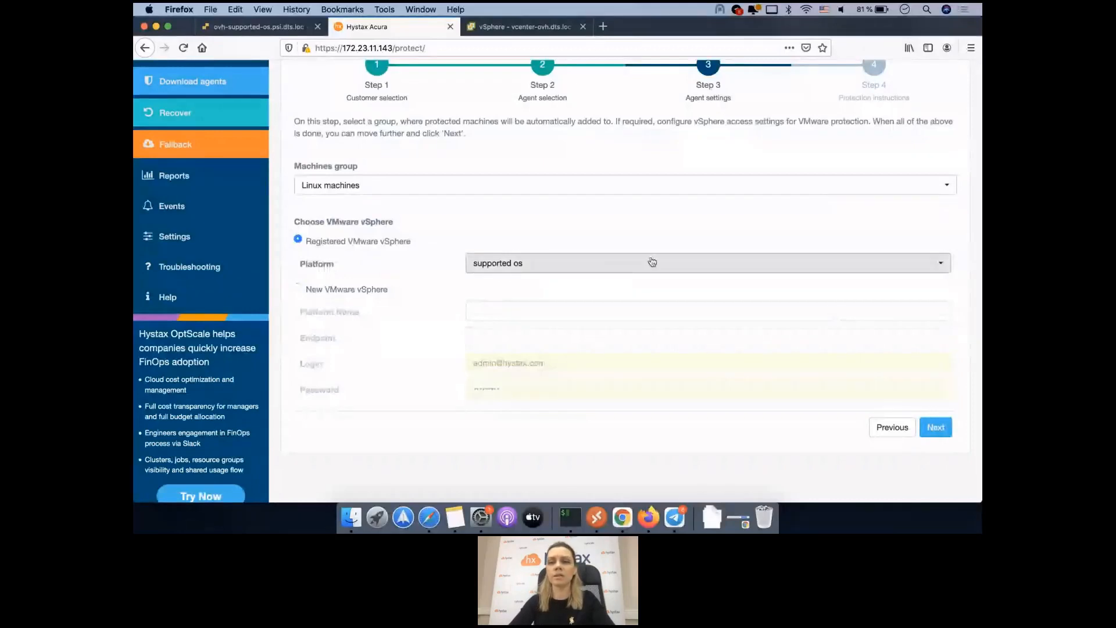
click(935, 427)
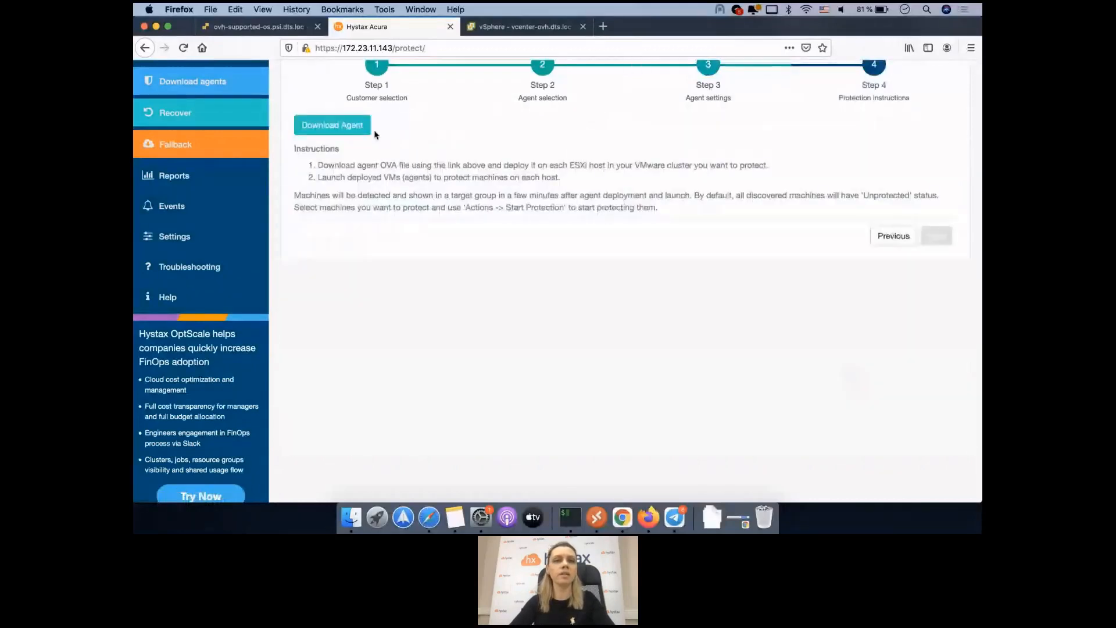
scroll(408, 204, up, 1)
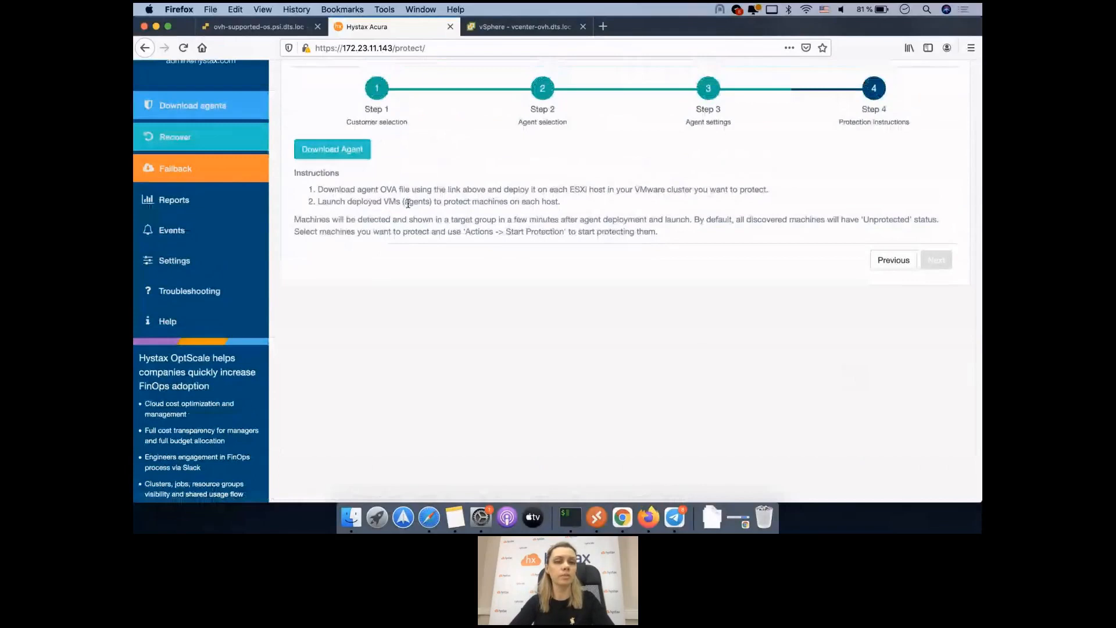
scroll(408, 203, up, 3)
drag(381, 256, 409, 255)
click(470, 242)
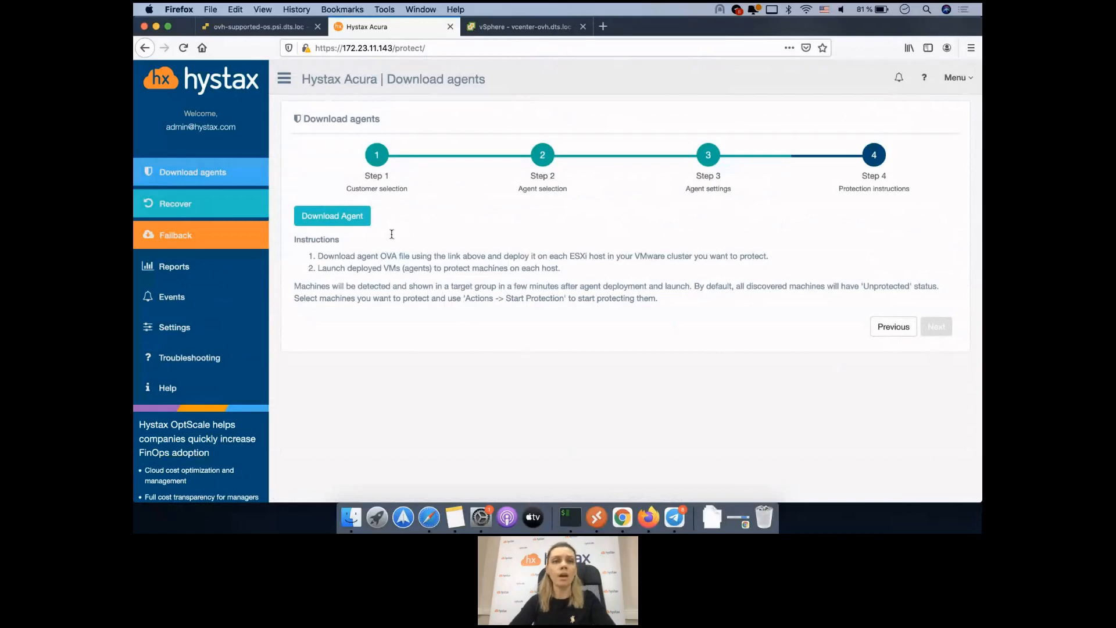
Switch to VMware ESXi and open the console of the VMwareAgent virtual machine to view the agent's status.
click(265, 27)
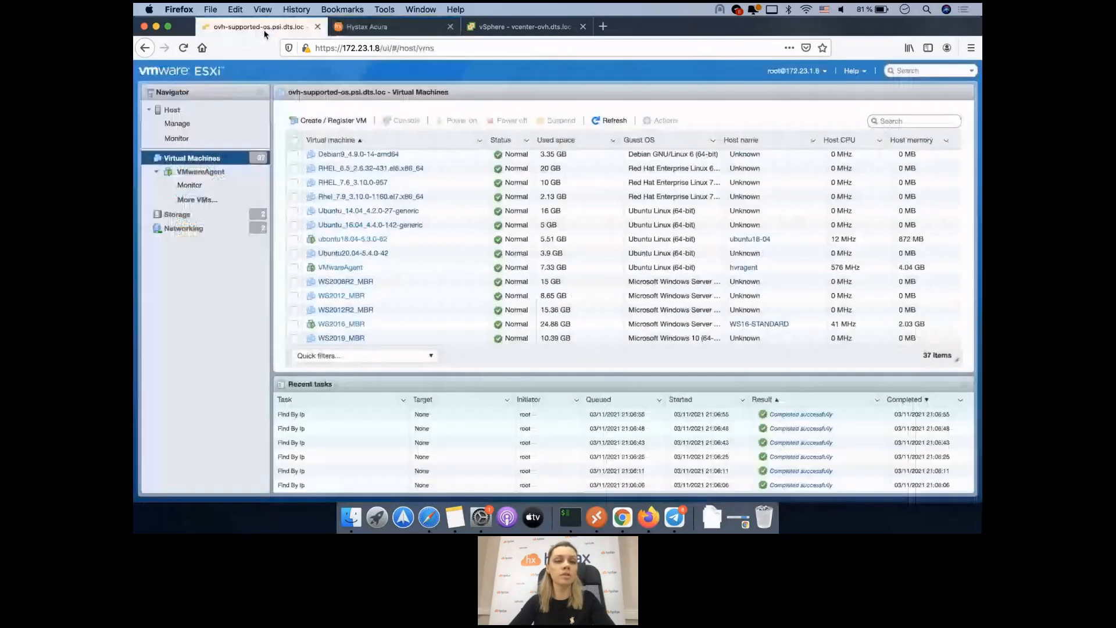
click(345, 269)
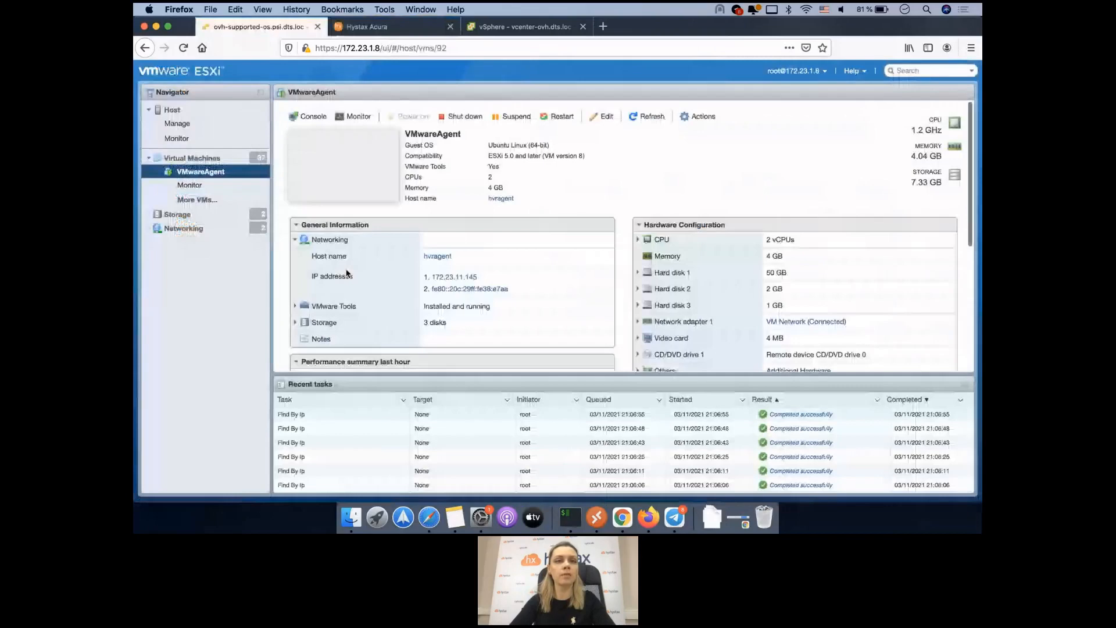
click(341, 150)
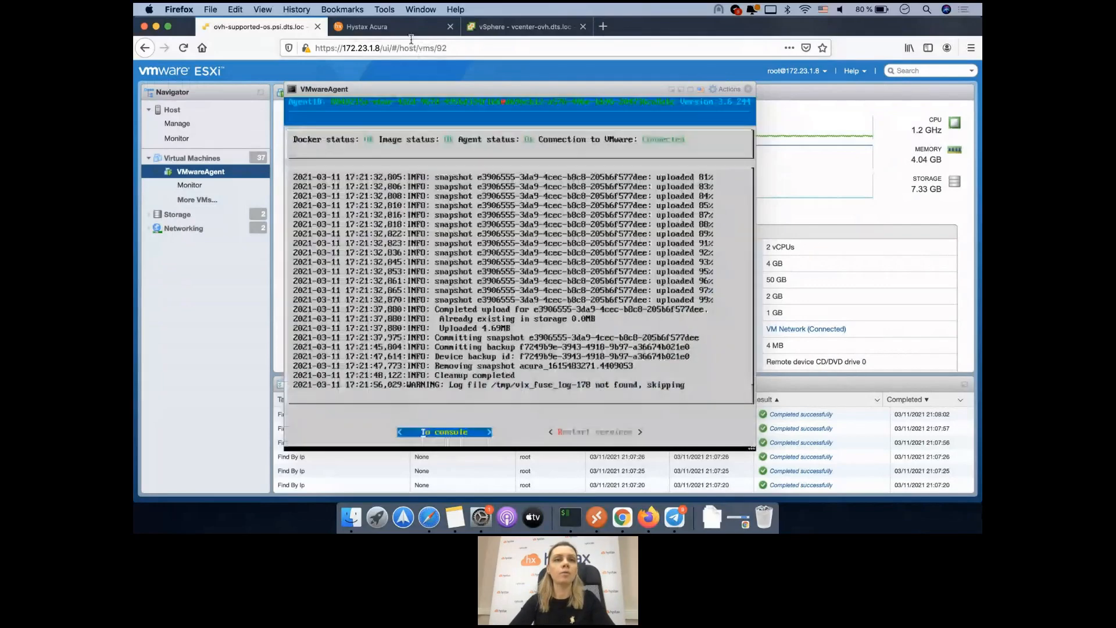
Return to Hystax Acura and open customer Demo Inc's machines groups.
click(407, 27)
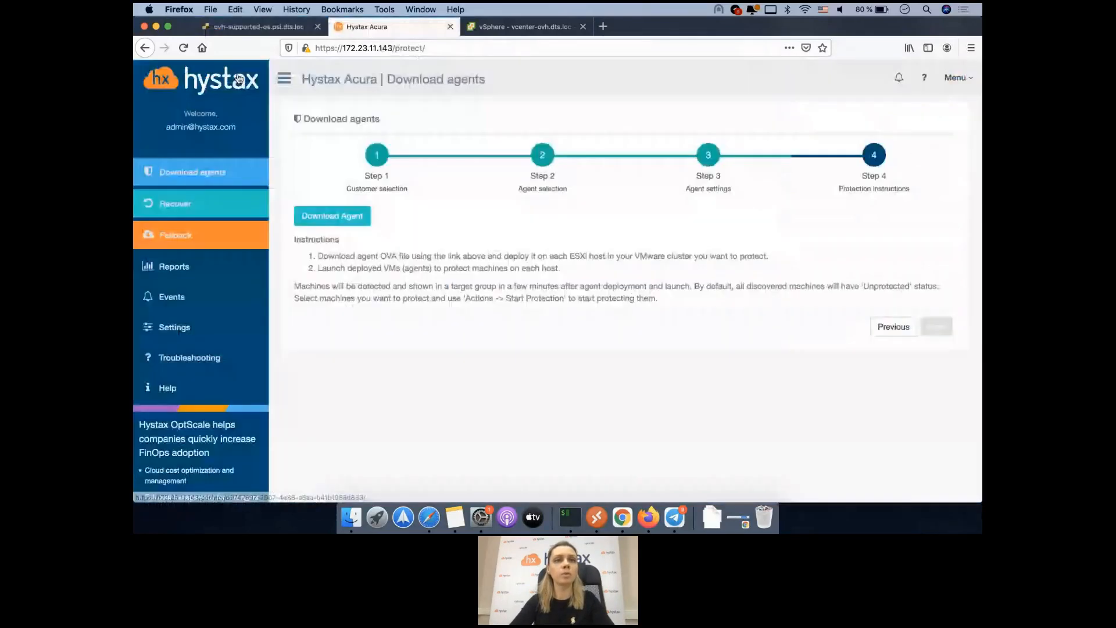
click(238, 78)
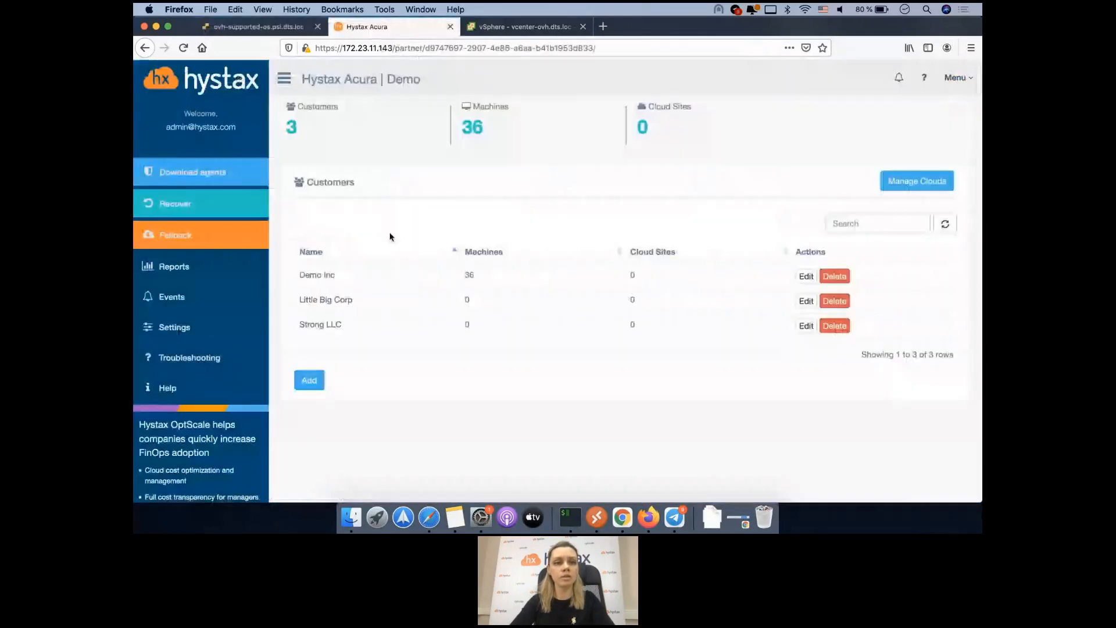
click(327, 279)
scroll(627, 387, down, 3)
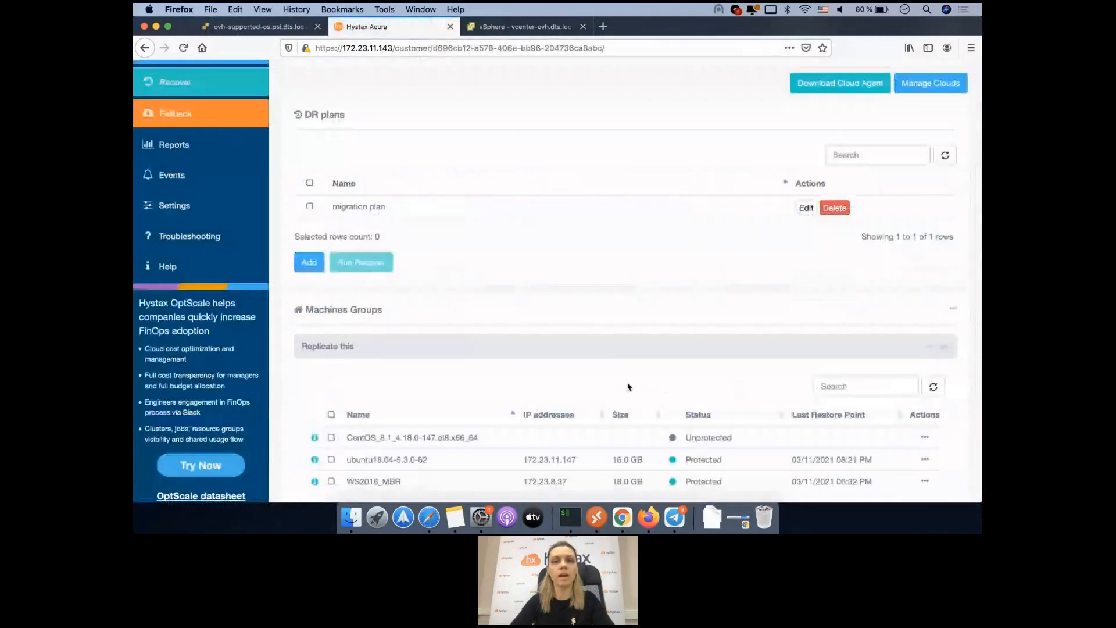
scroll(628, 387, down, 3)
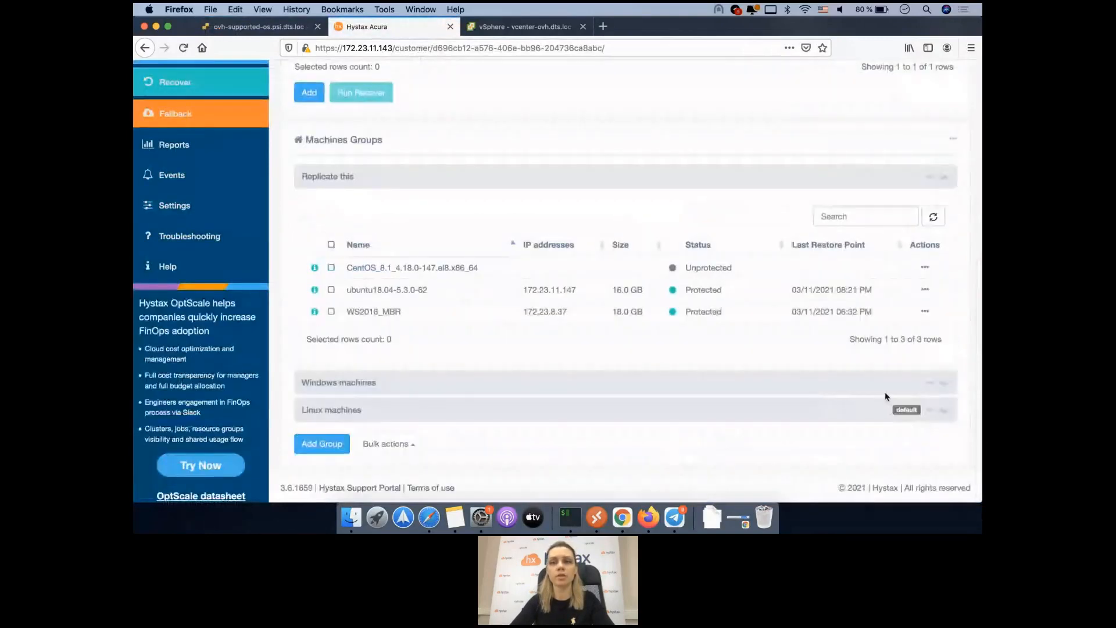
Expand the Linux machines and Windows machines groups, examine the discovered machines, and collapse both groups.
click(944, 417)
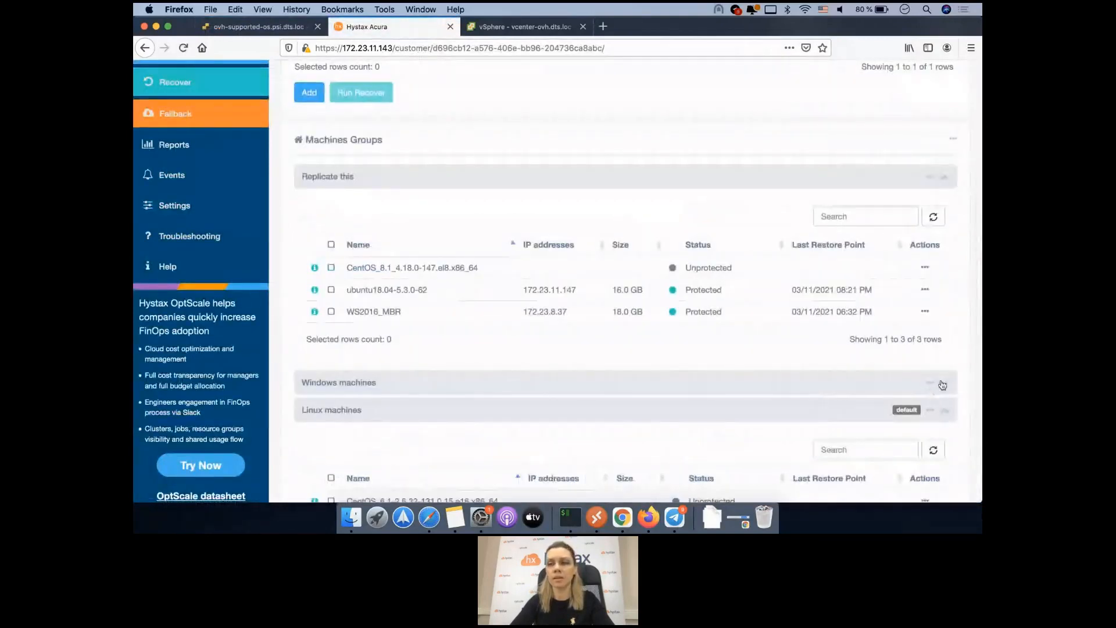
click(942, 386)
scroll(813, 341, down, 1)
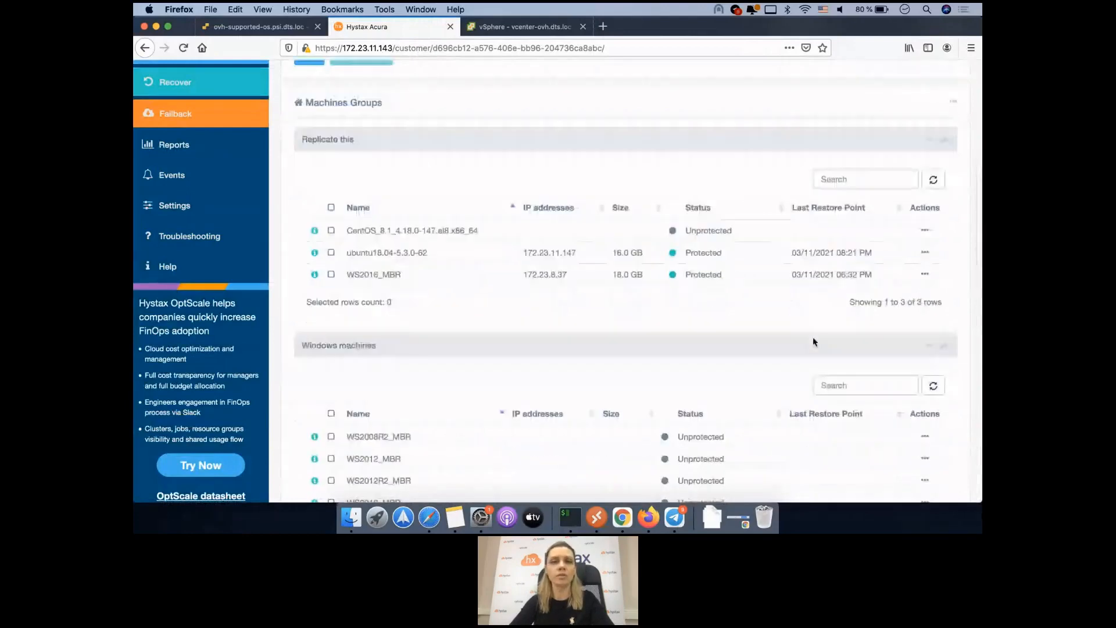
scroll(812, 341, down, 5)
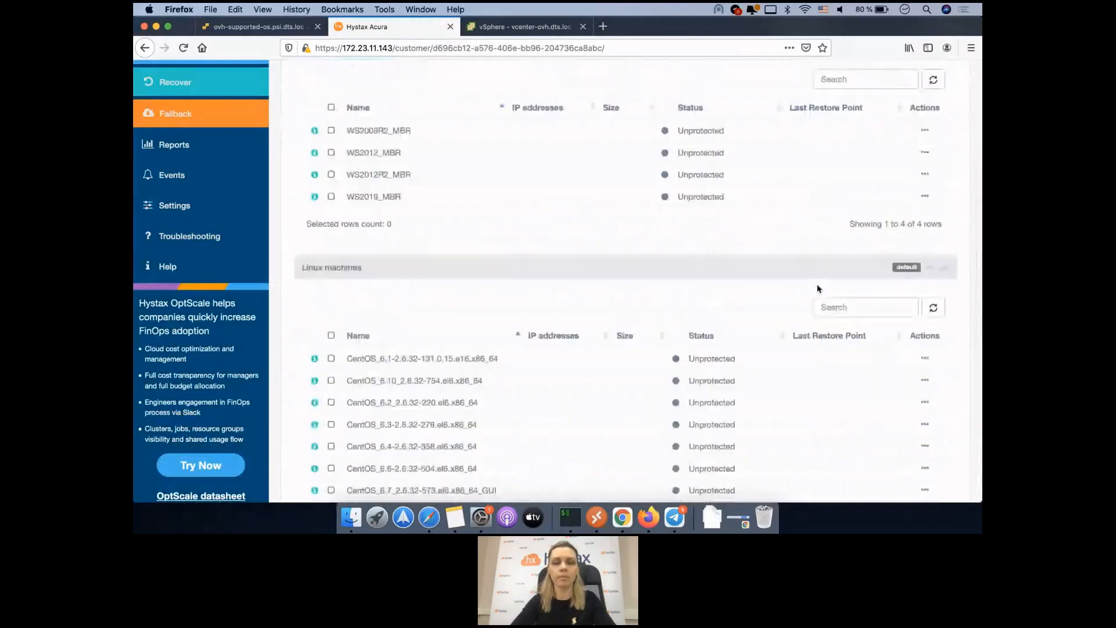
scroll(817, 289, down, 2)
scroll(817, 288, up, 5)
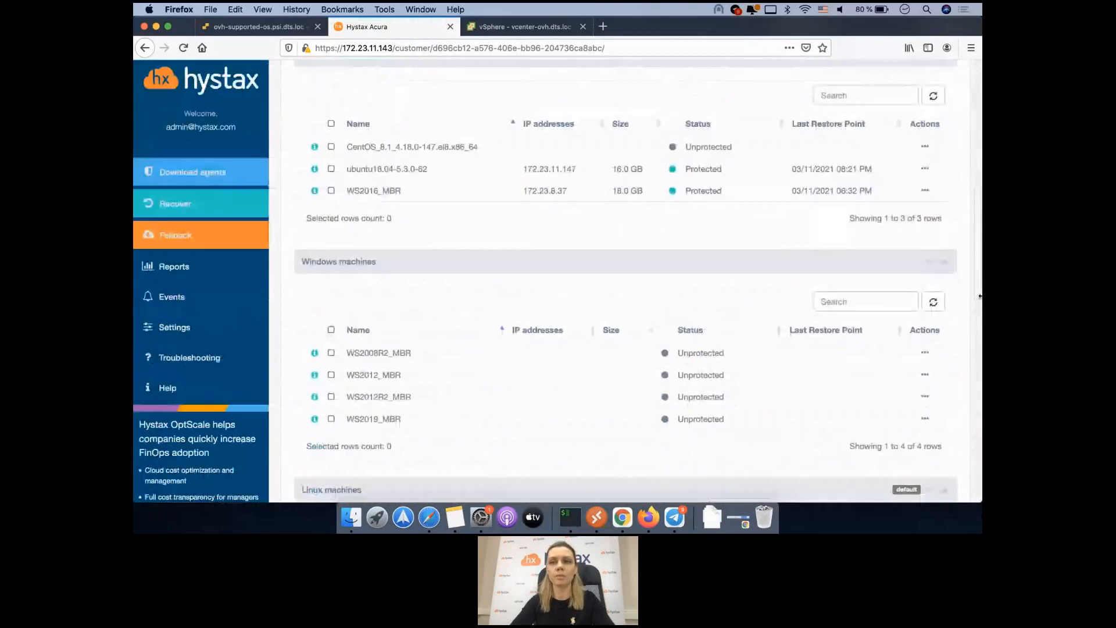
click(943, 262)
click(945, 289)
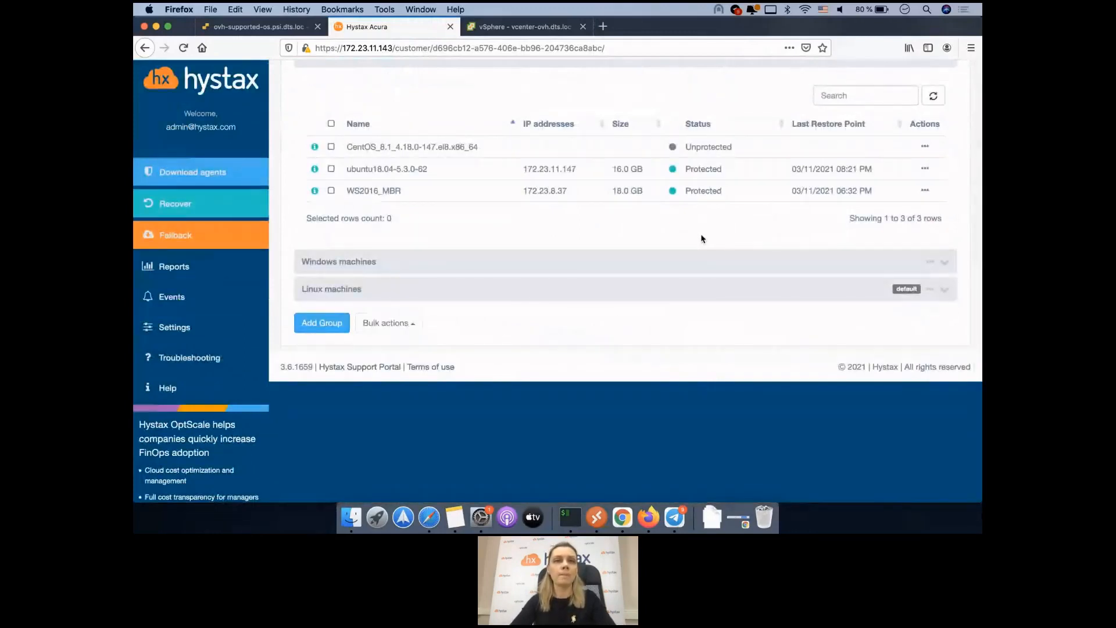
Highlight the IPv4 address of the WS2016_MBR virtual machine in its ESXi networking details.
key(ctrl+Right)
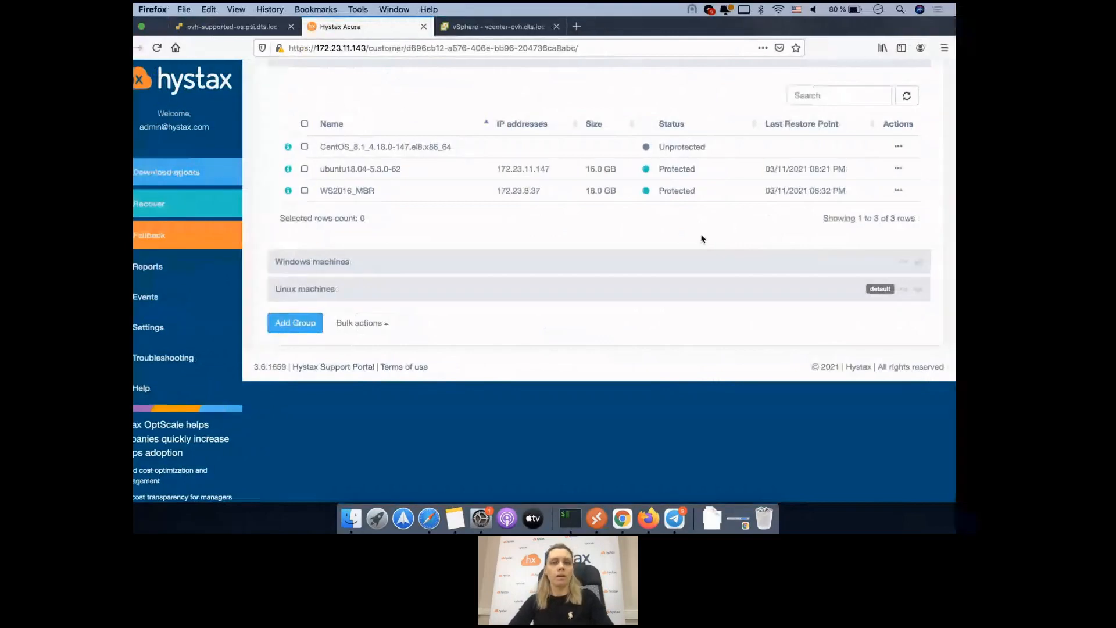
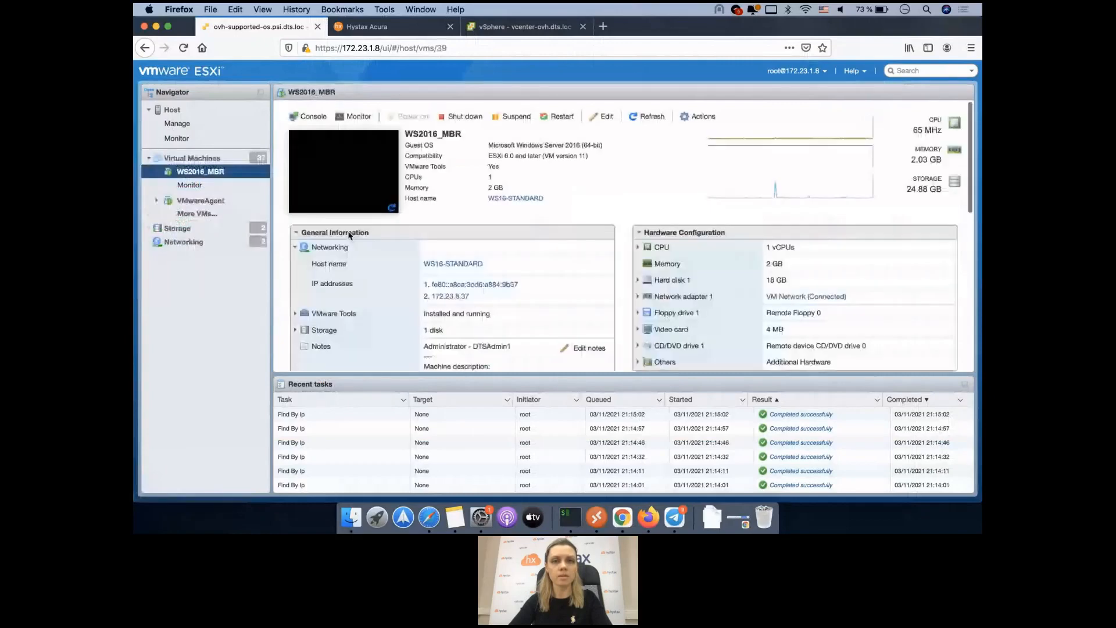
drag(470, 297, 431, 298)
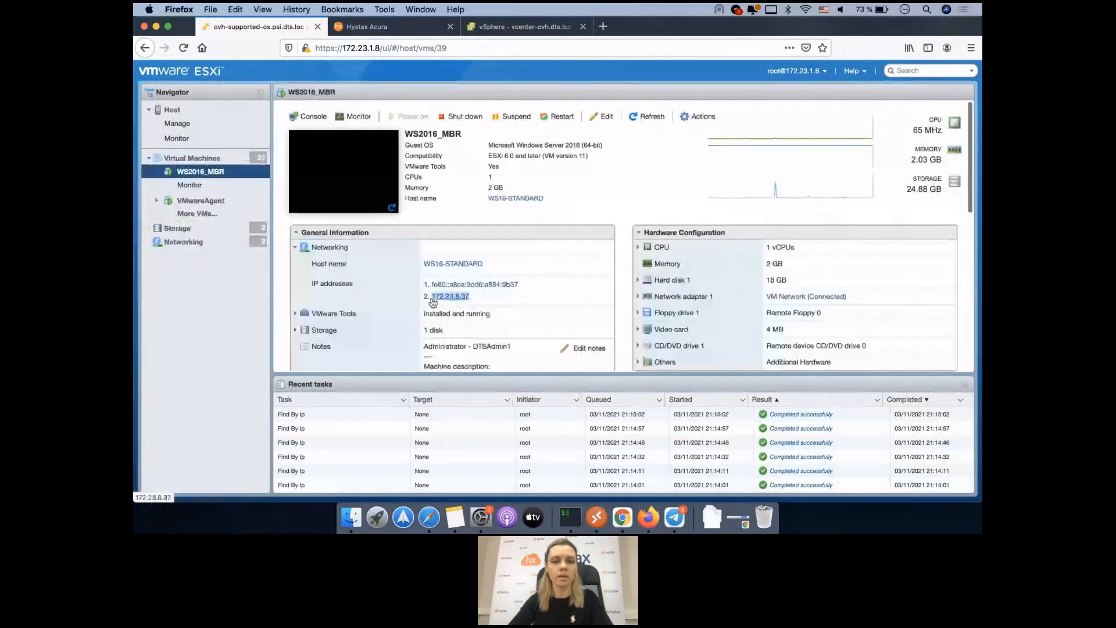
key(ctrl+Right)
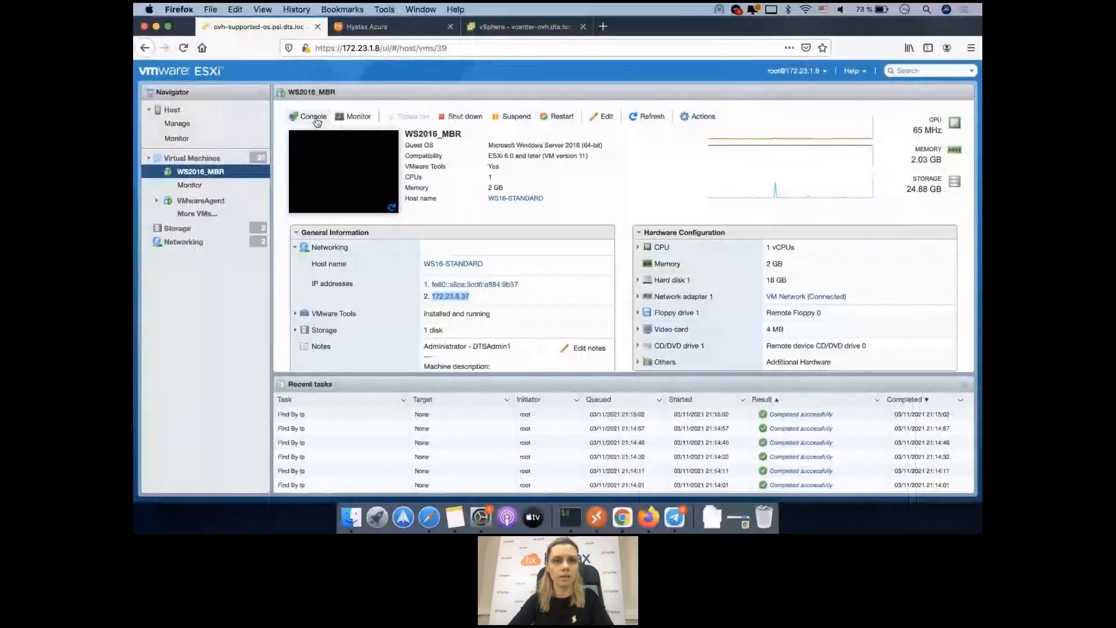
Open the browser console of the WS2016_MBR virtual machine and disable its Ethernet0 network device.
click(315, 119)
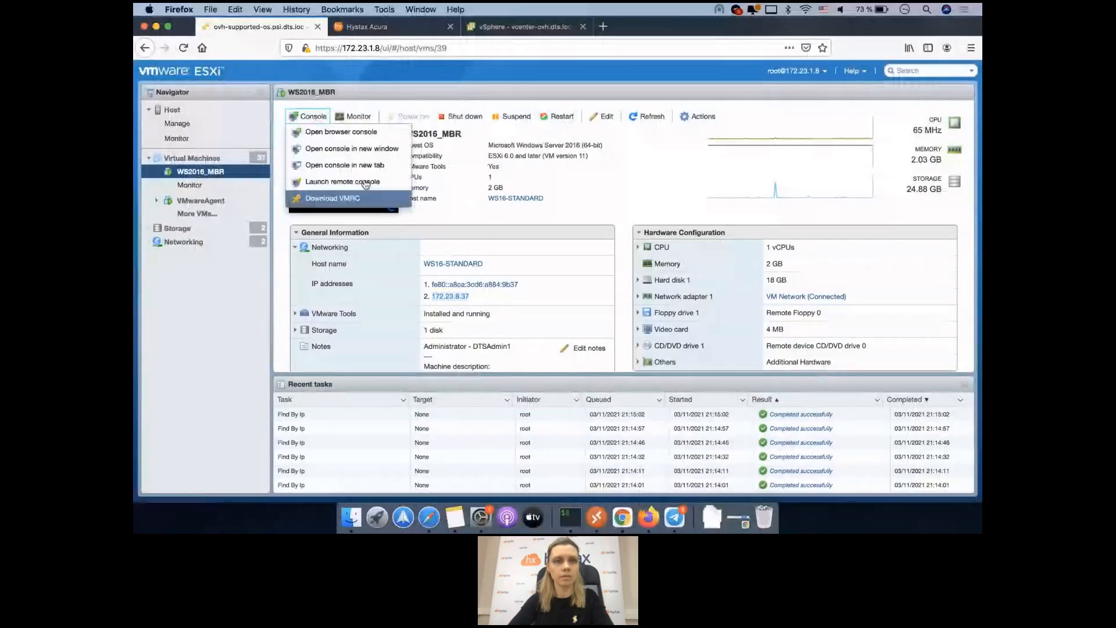
click(363, 133)
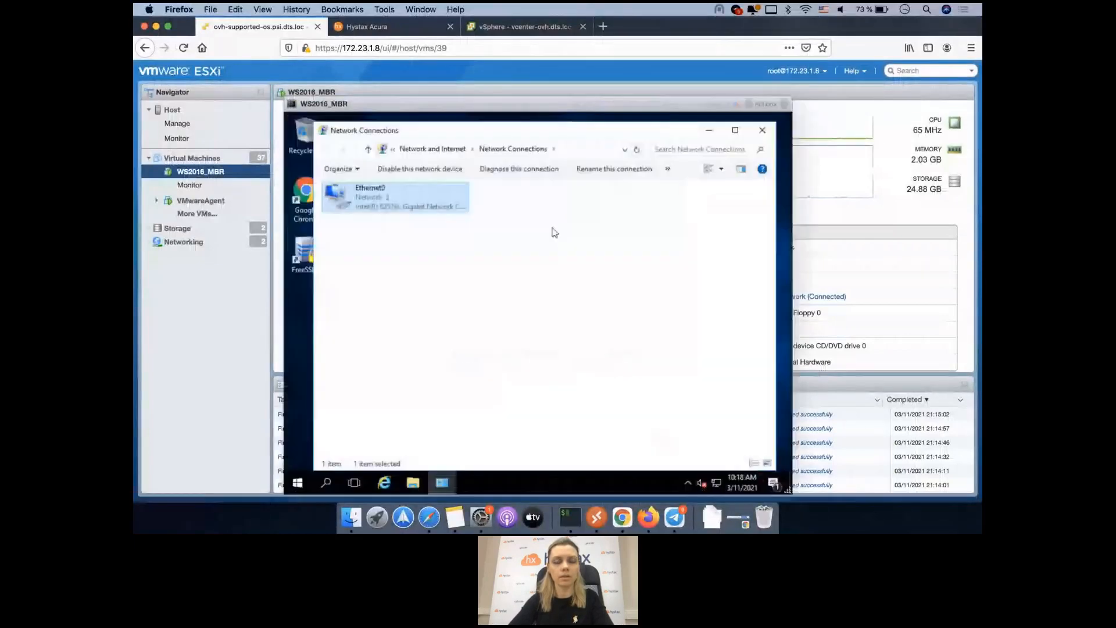
right_click(387, 204)
click(410, 208)
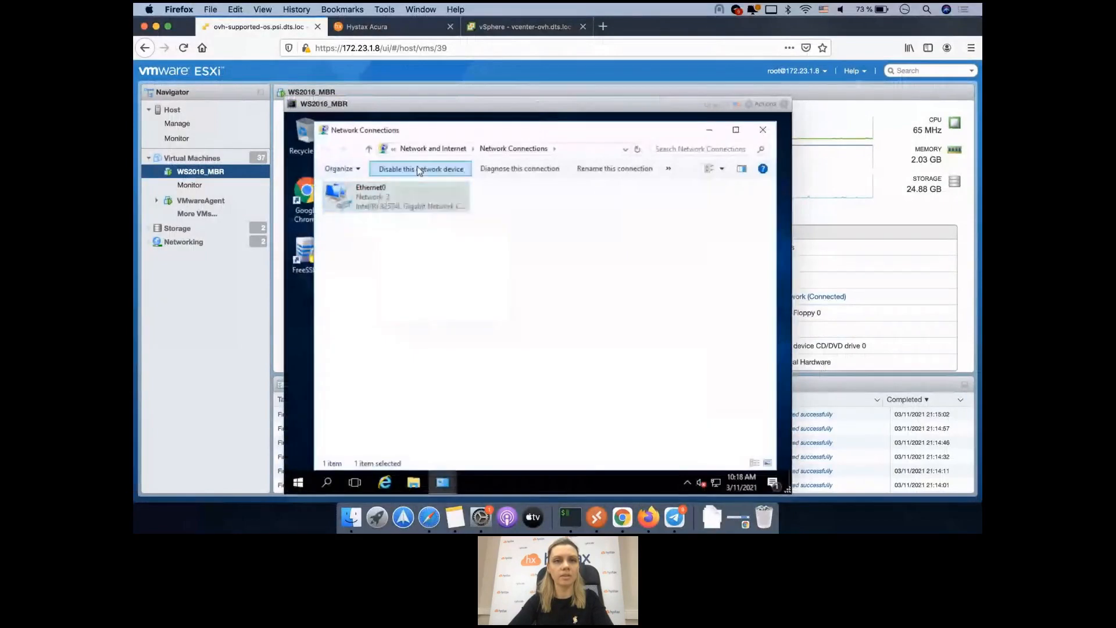
click(414, 168)
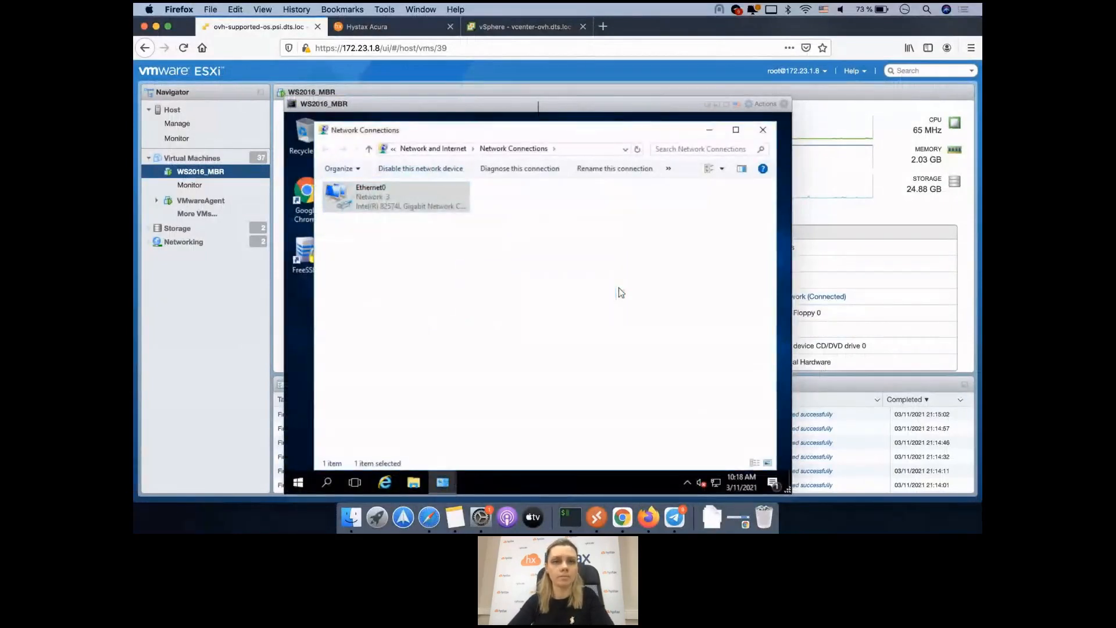
Return to Hystax Acura and open the scriptCS cloud site's details from the customer page.
click(391, 27)
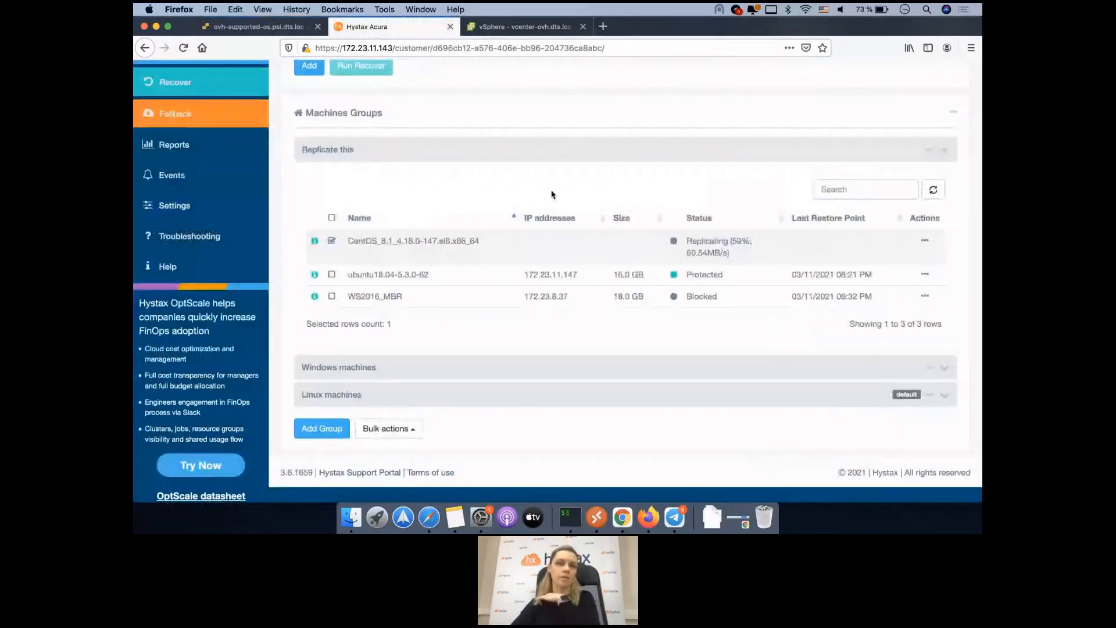
scroll(552, 195, up, 1)
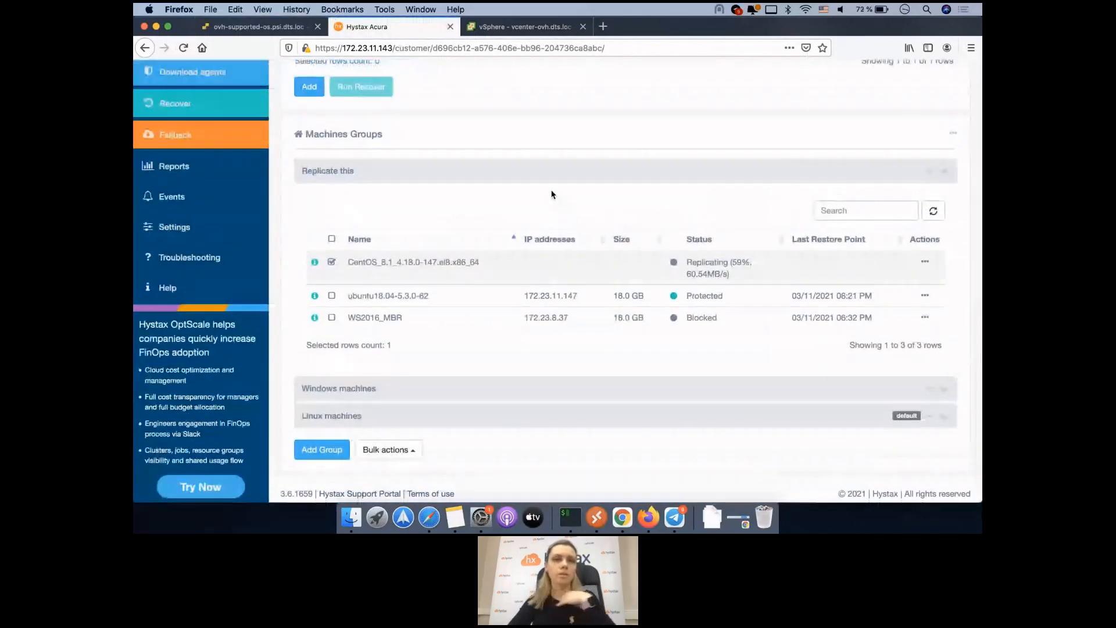
scroll(552, 194, up, 3)
scroll(552, 195, up, 3)
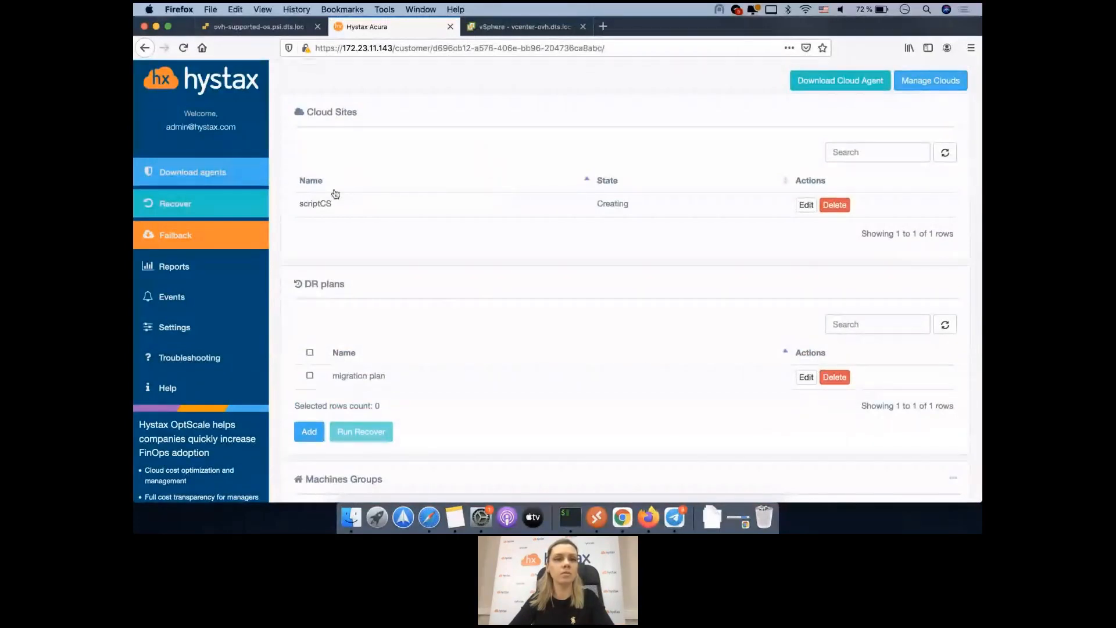
drag(348, 200, 300, 204)
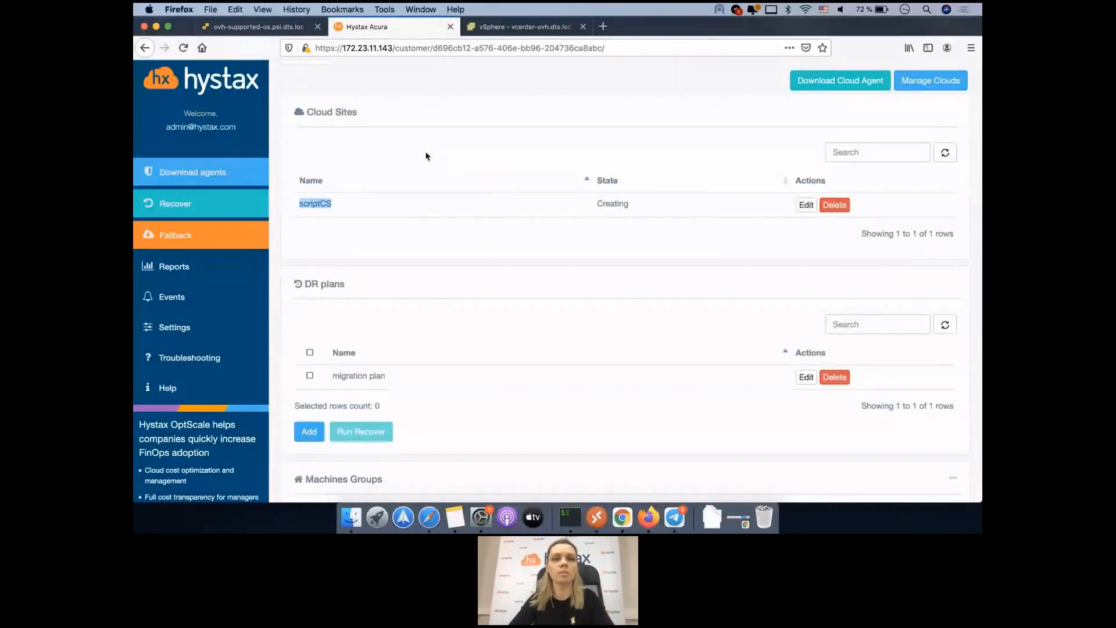
click(630, 156)
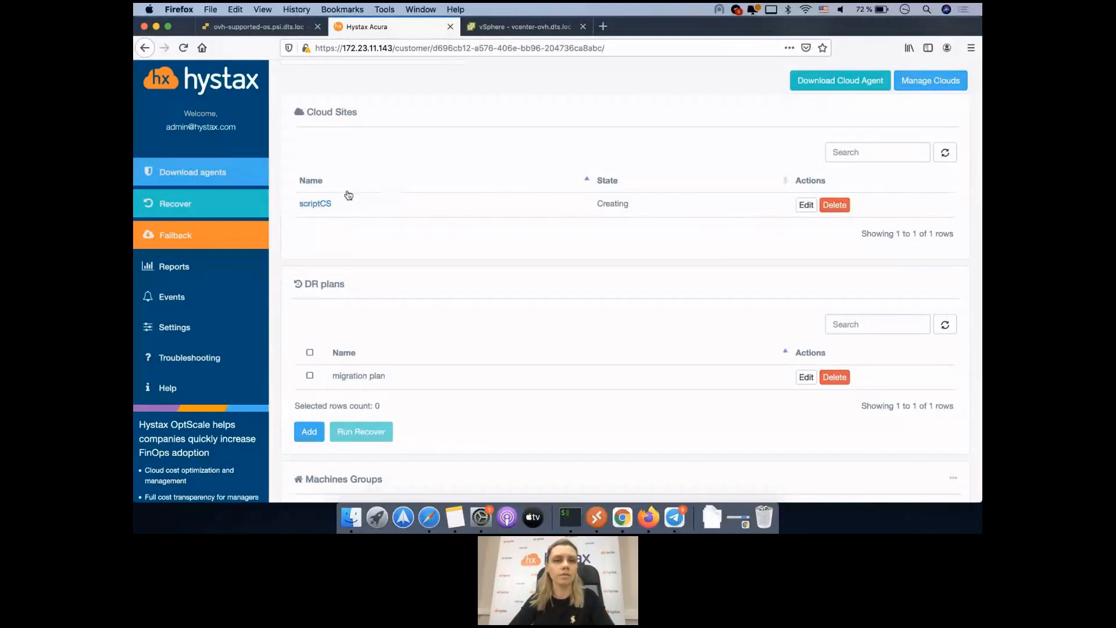
click(323, 208)
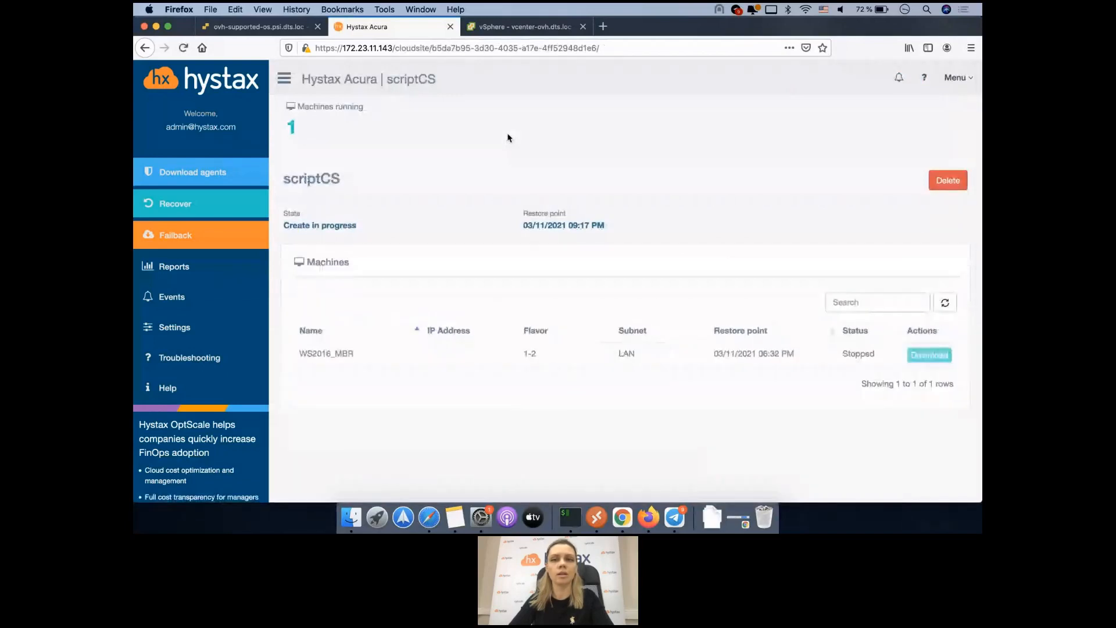
Switch to vSphere Client and enlarge the recent tasks list and its target column to examine the replica machine tasks.
click(521, 37)
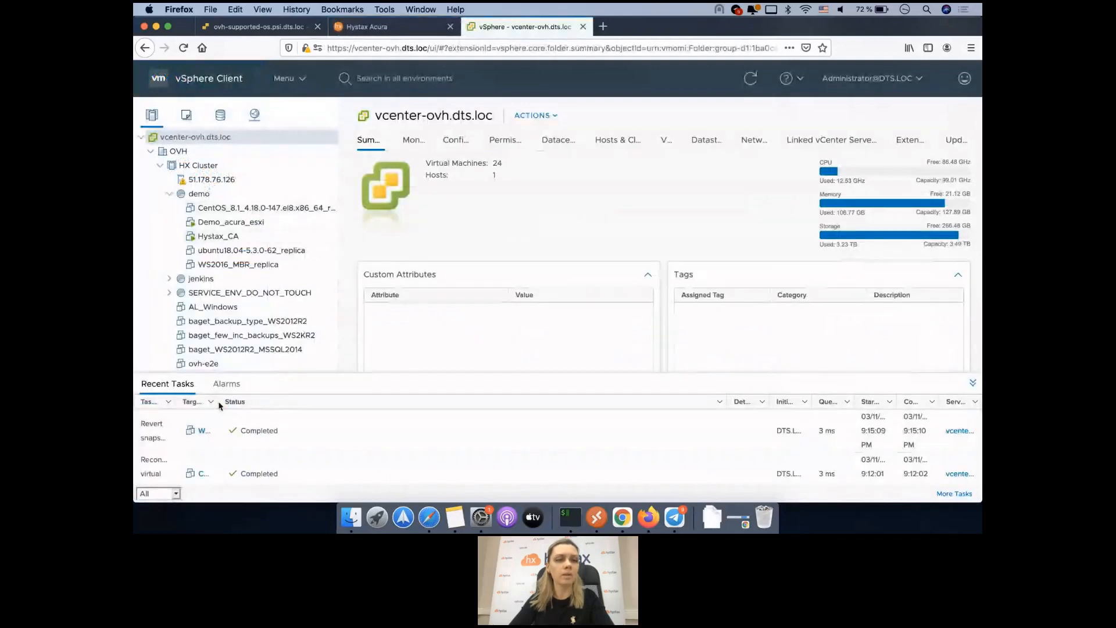
drag(219, 402, 331, 401)
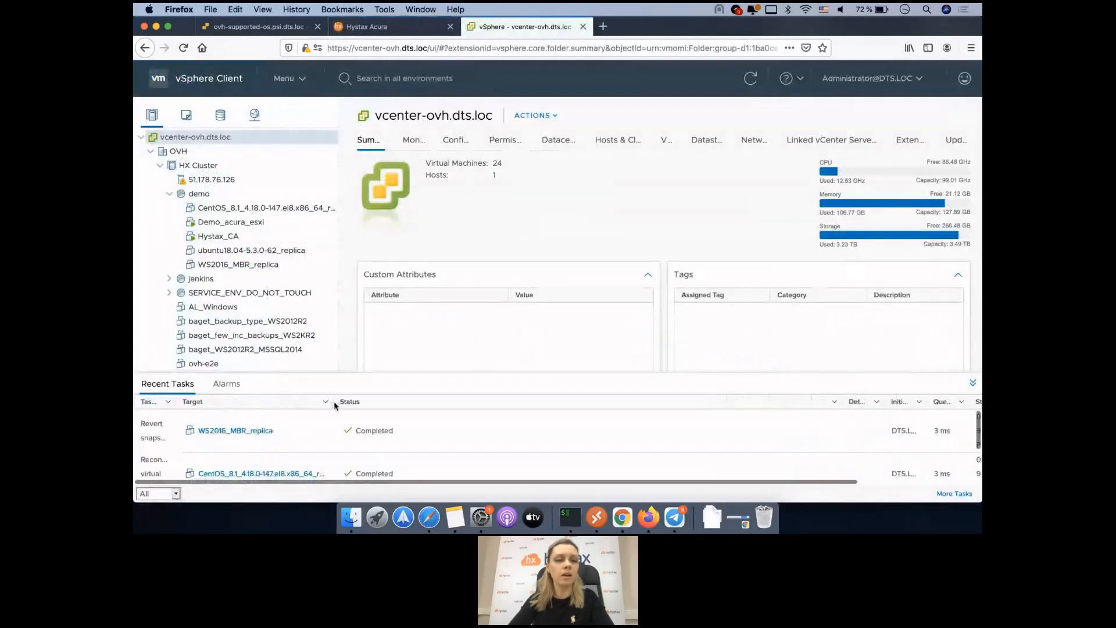
double_click(448, 373)
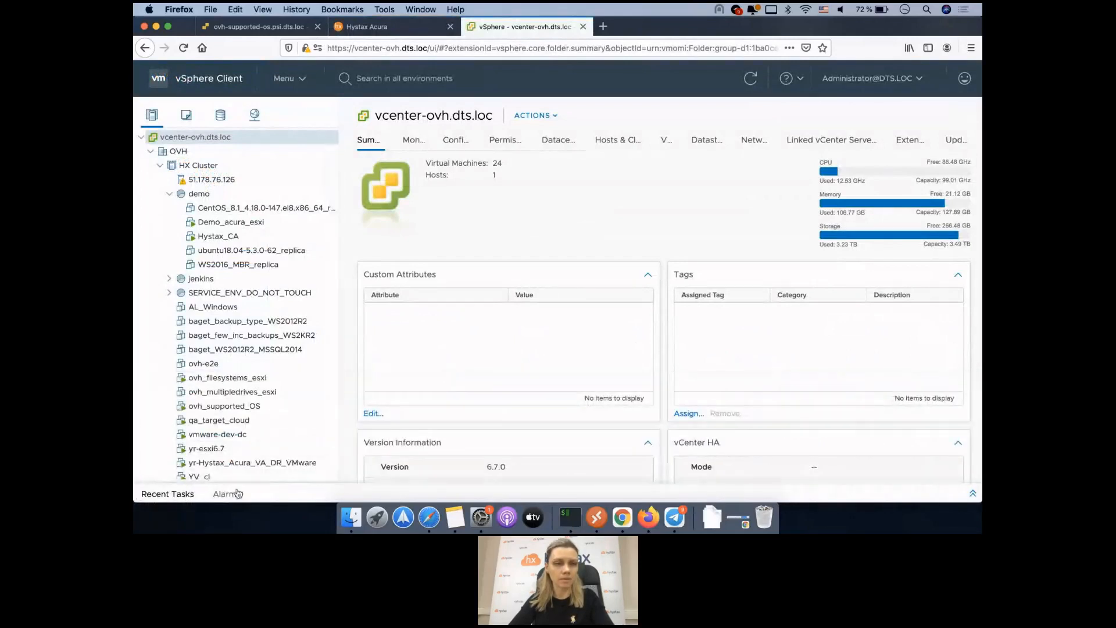
click(198, 494)
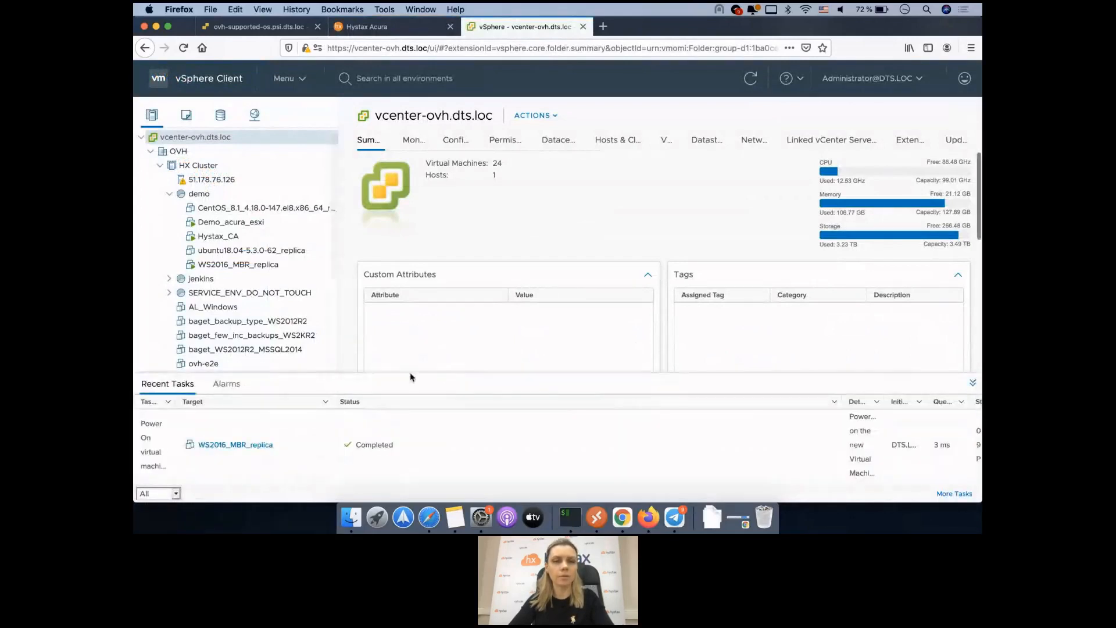
drag(412, 373, 417, 301)
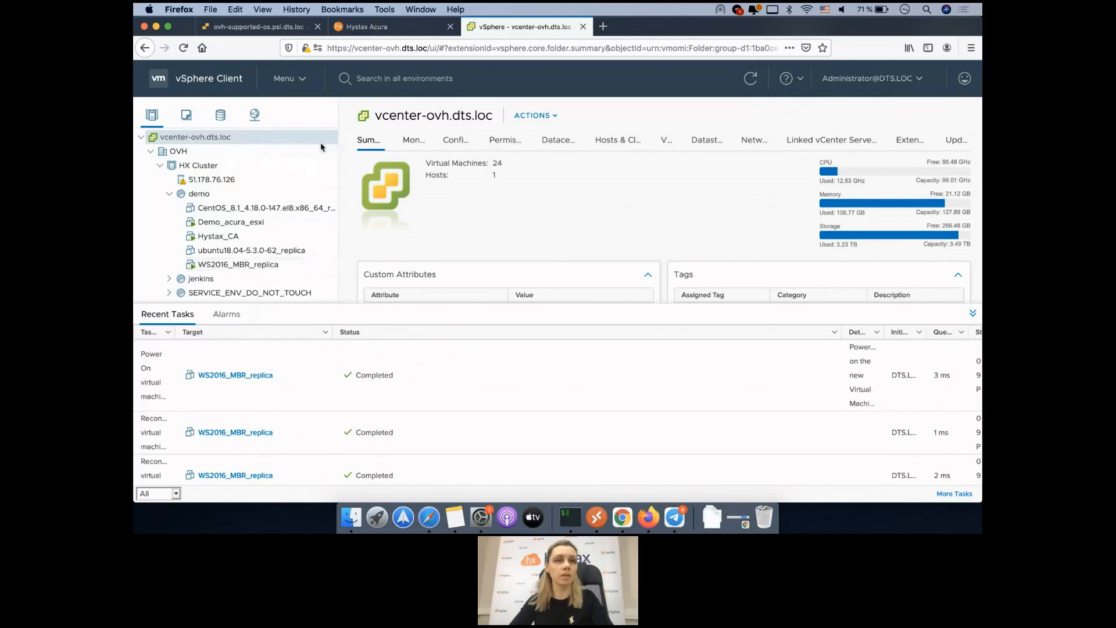
Return to Hystax Acura and go back to the customer page to view the DR plans and machines groups.
click(372, 30)
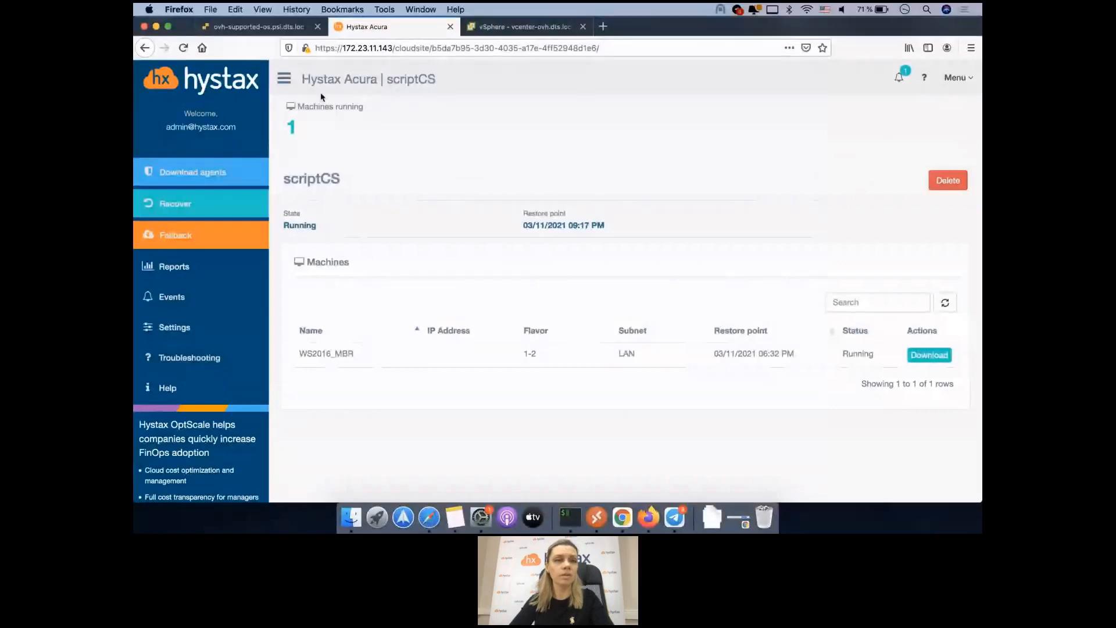
click(148, 48)
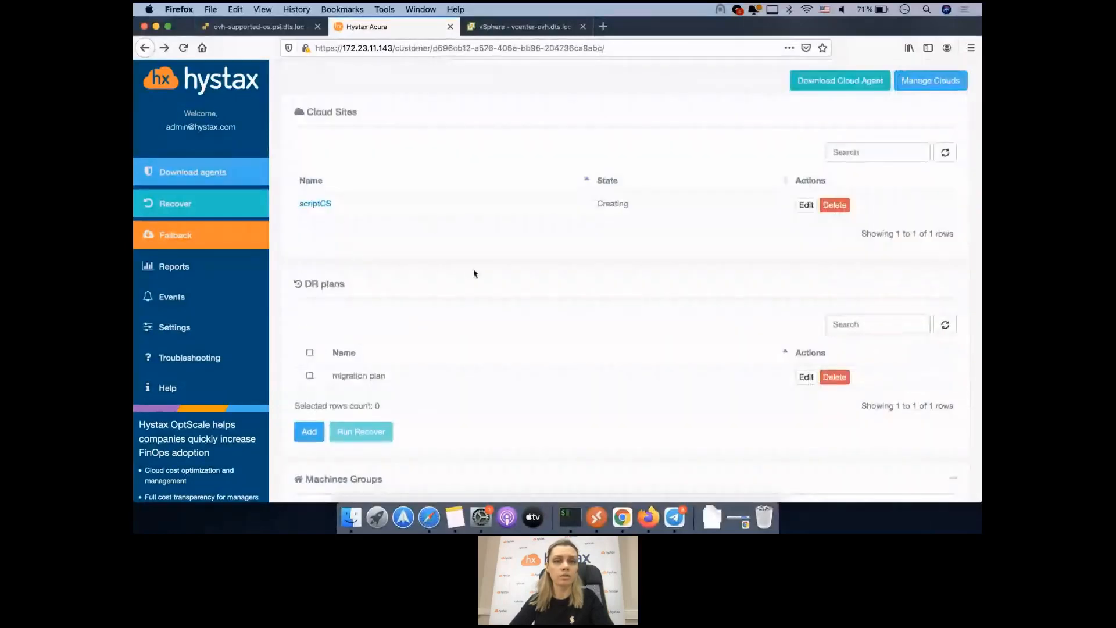
scroll(474, 274, down, 1)
scroll(474, 273, down, 3)
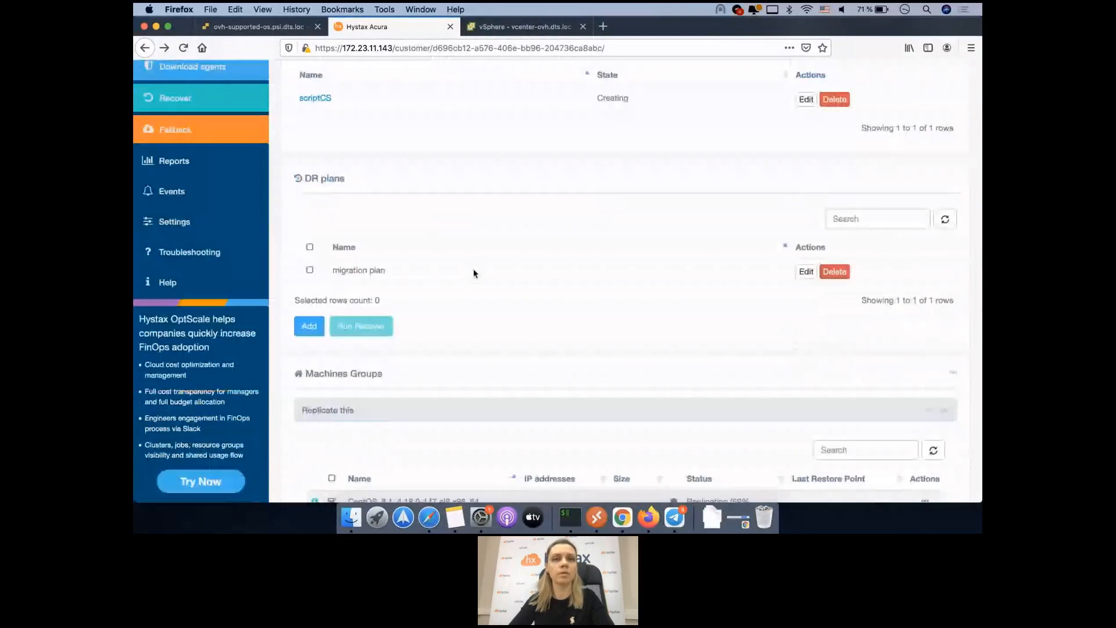
scroll(474, 273, down, 1)
scroll(473, 273, down, 3)
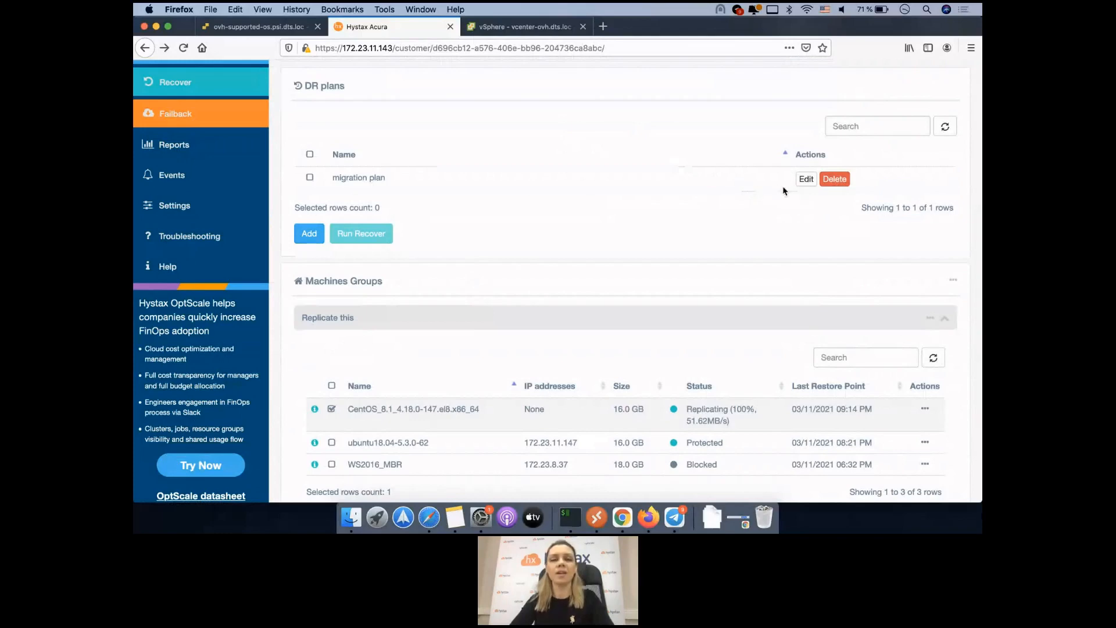
Open the migration plan for editing and expand both ranks to examine the WS2016_MBR and ubuntu18.04-5.3.0-62 machine settings.
click(812, 181)
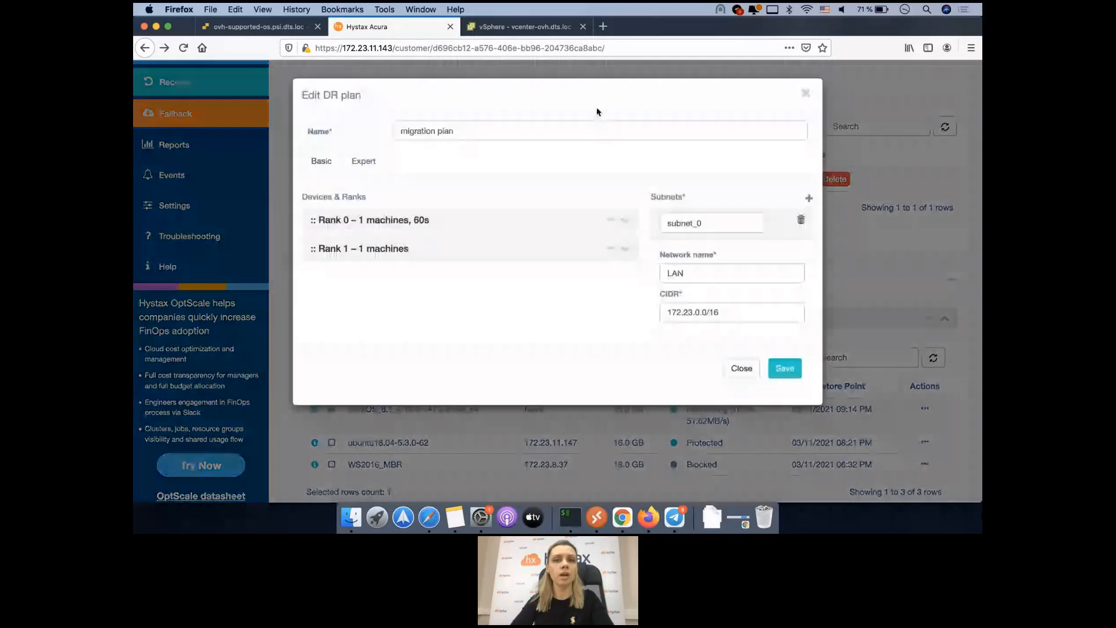
click(625, 249)
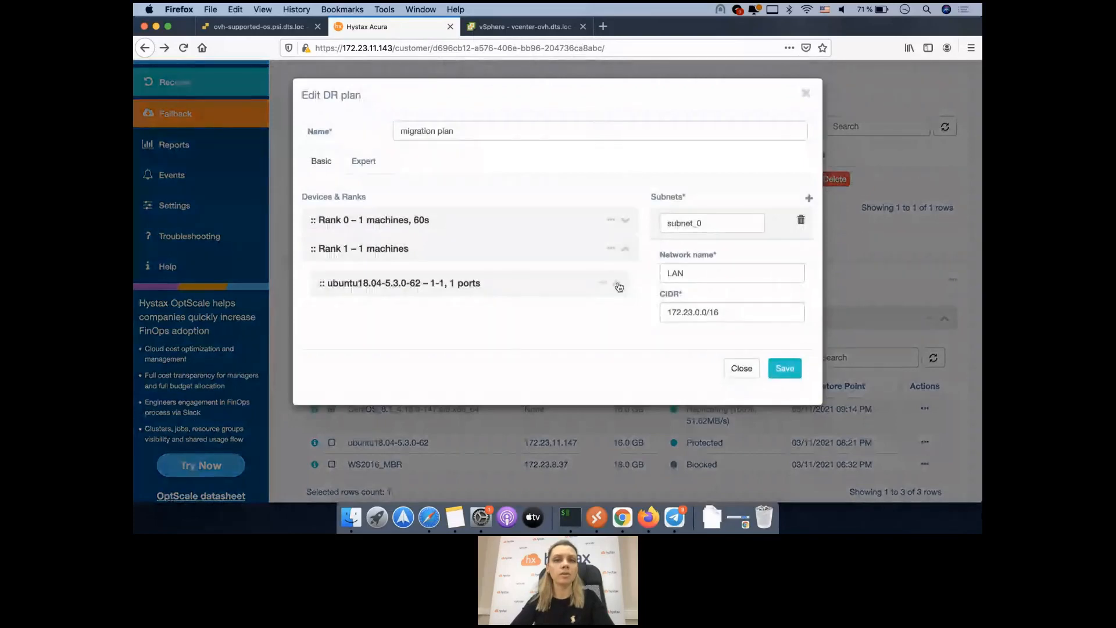
click(619, 286)
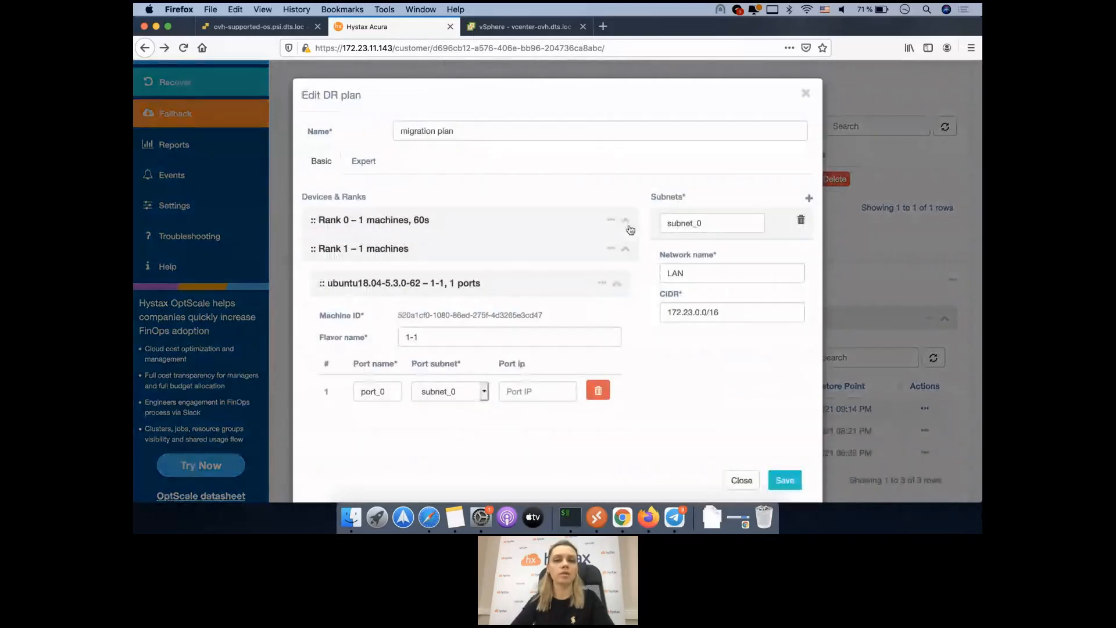
click(628, 225)
click(617, 255)
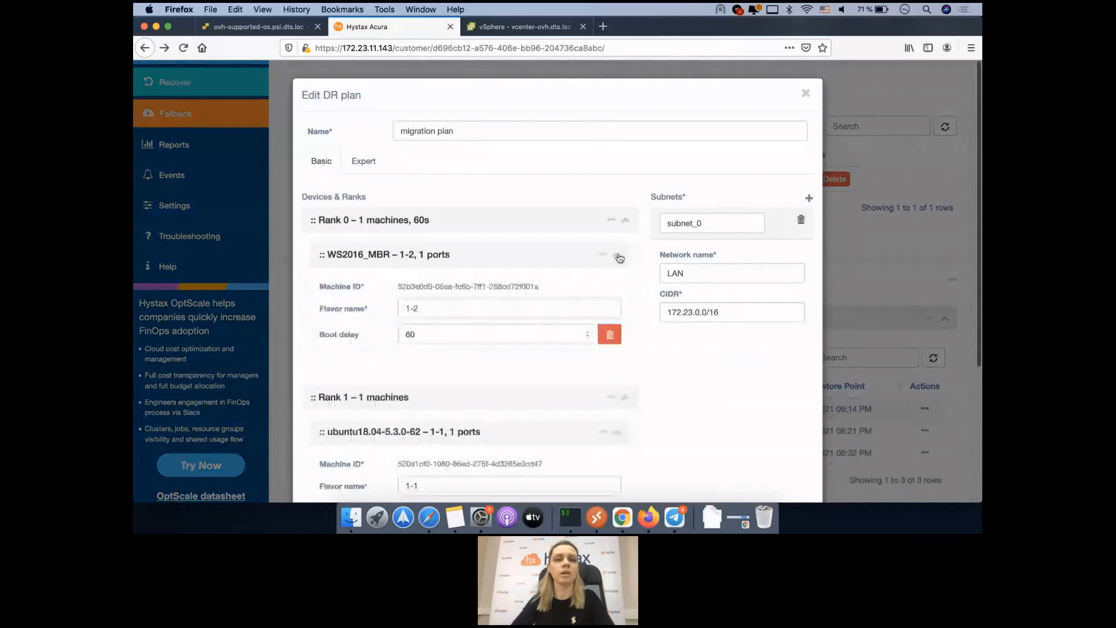
scroll(620, 258, down, 2)
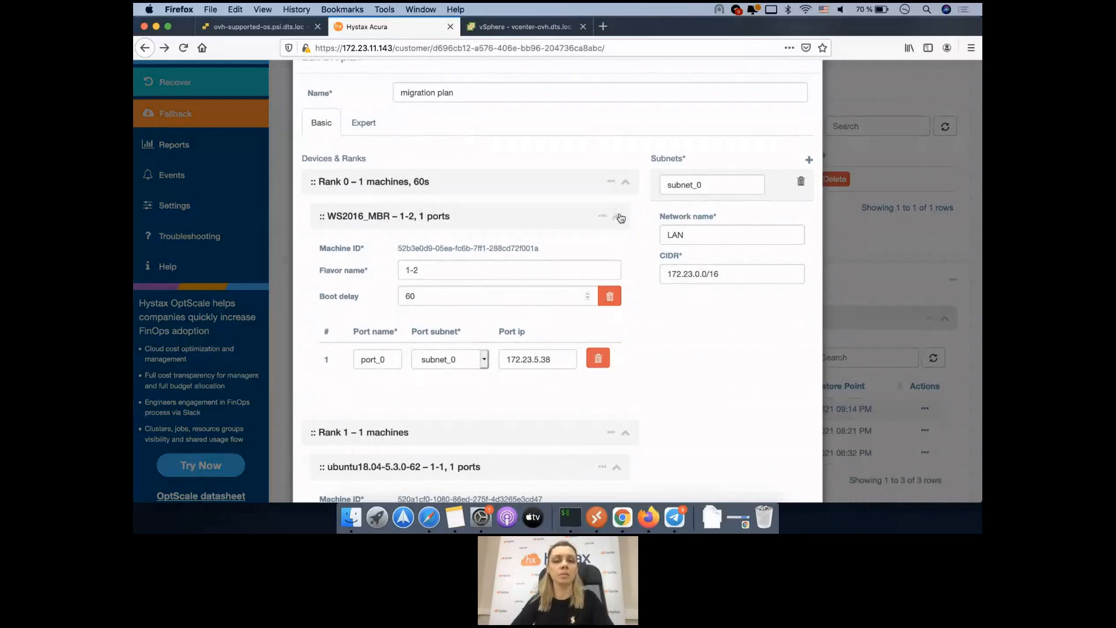
scroll(621, 218, up, 1)
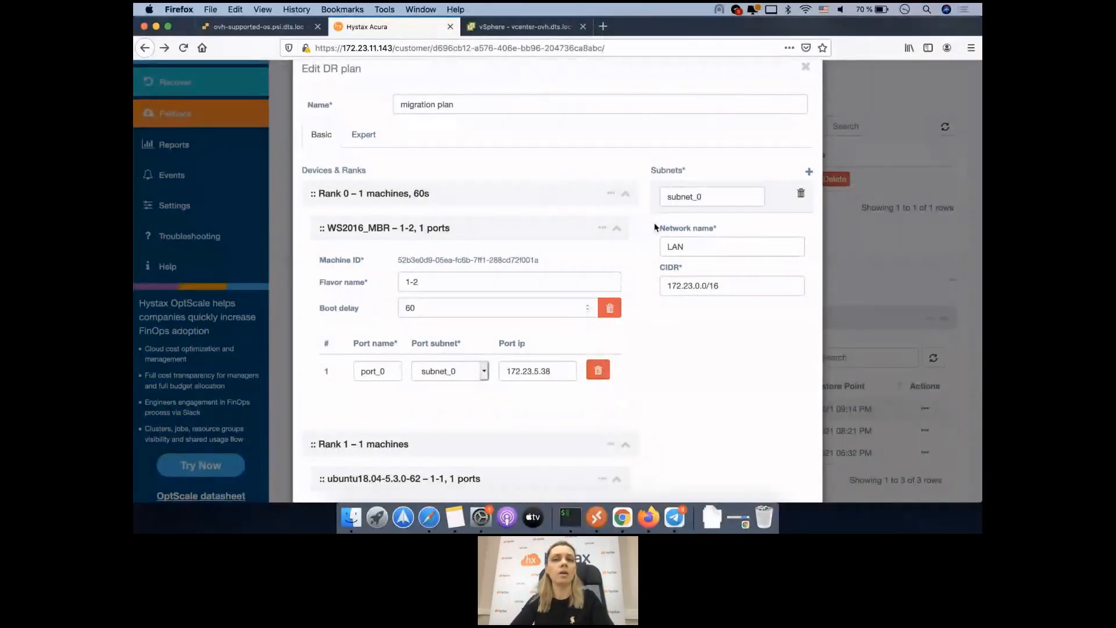
Highlight the subnet's network name and the WS2016_MBR flavor name in the DR plan, and close the plan without saving.
drag(704, 246, 663, 246)
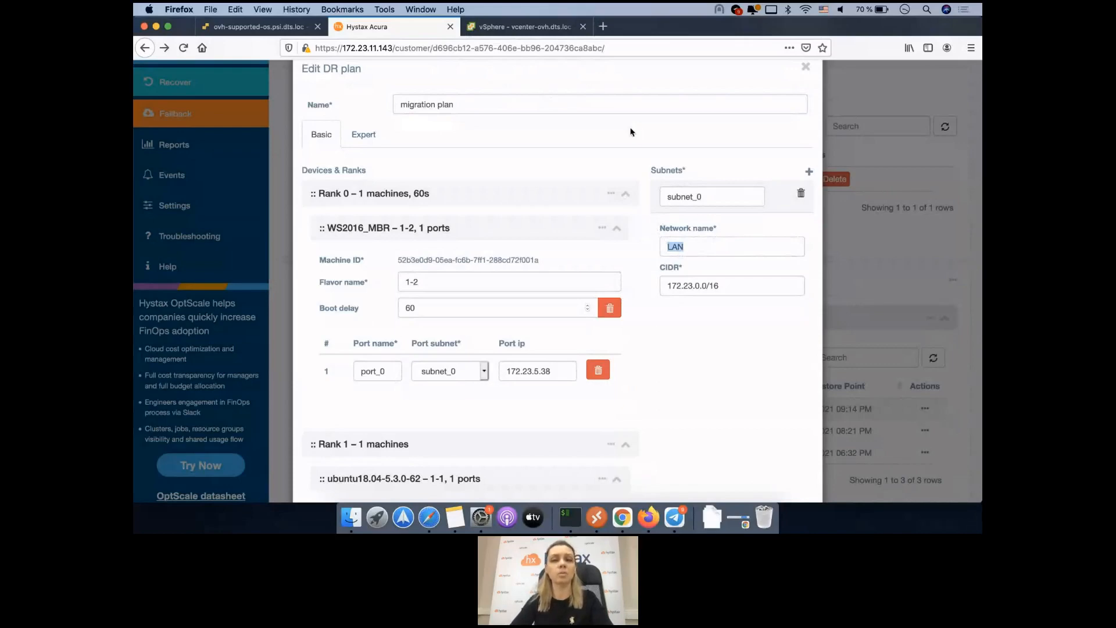
drag(429, 284, 409, 283)
click(409, 283)
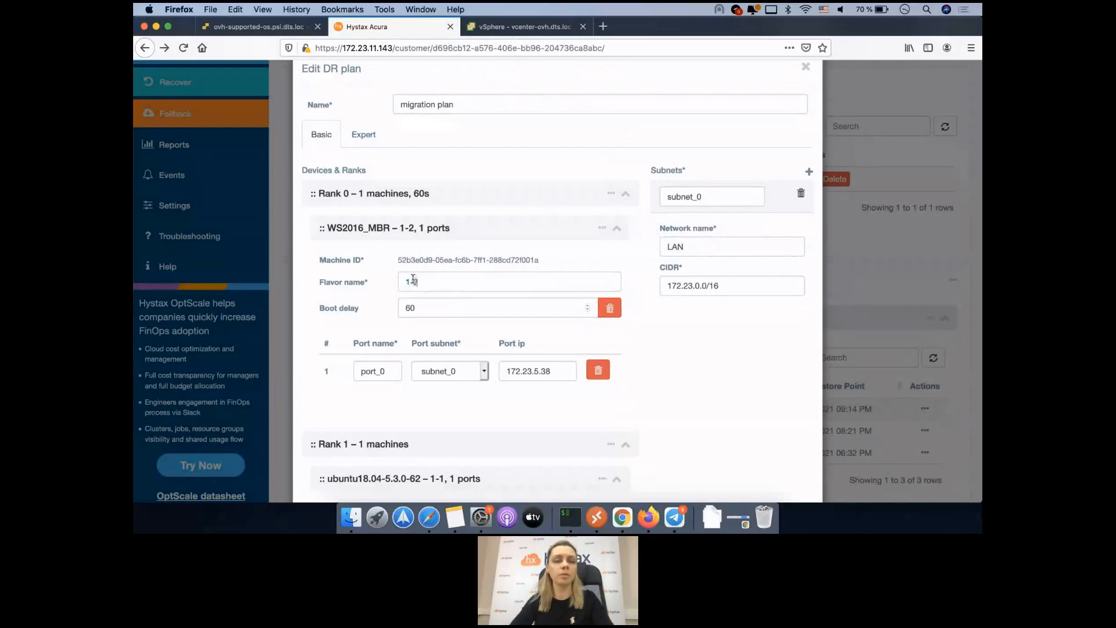
drag(413, 281, 422, 280)
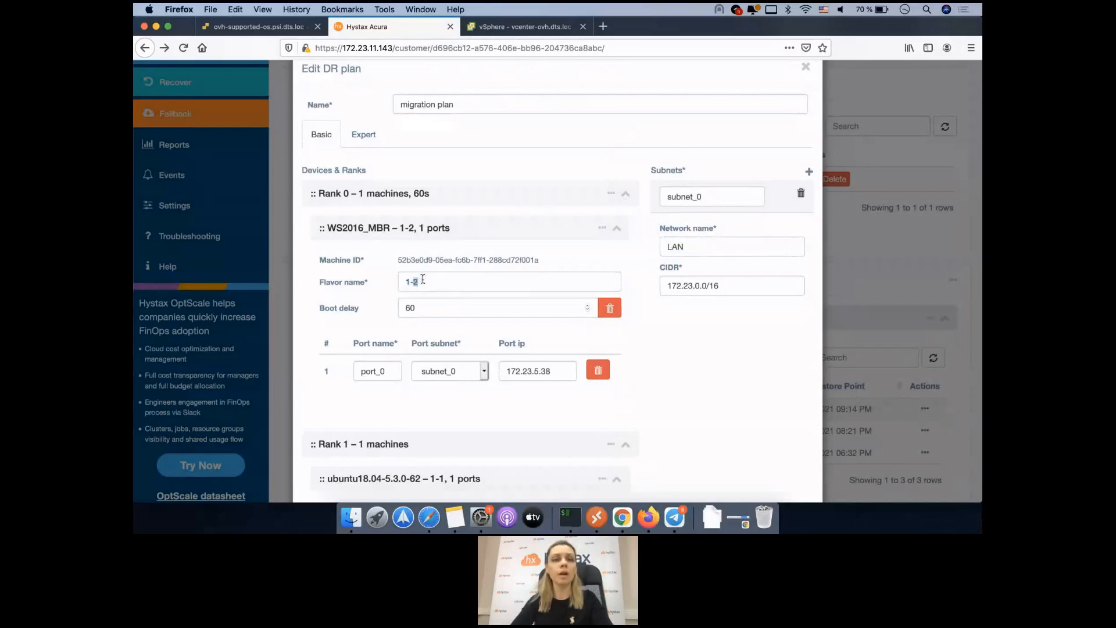
click(444, 278)
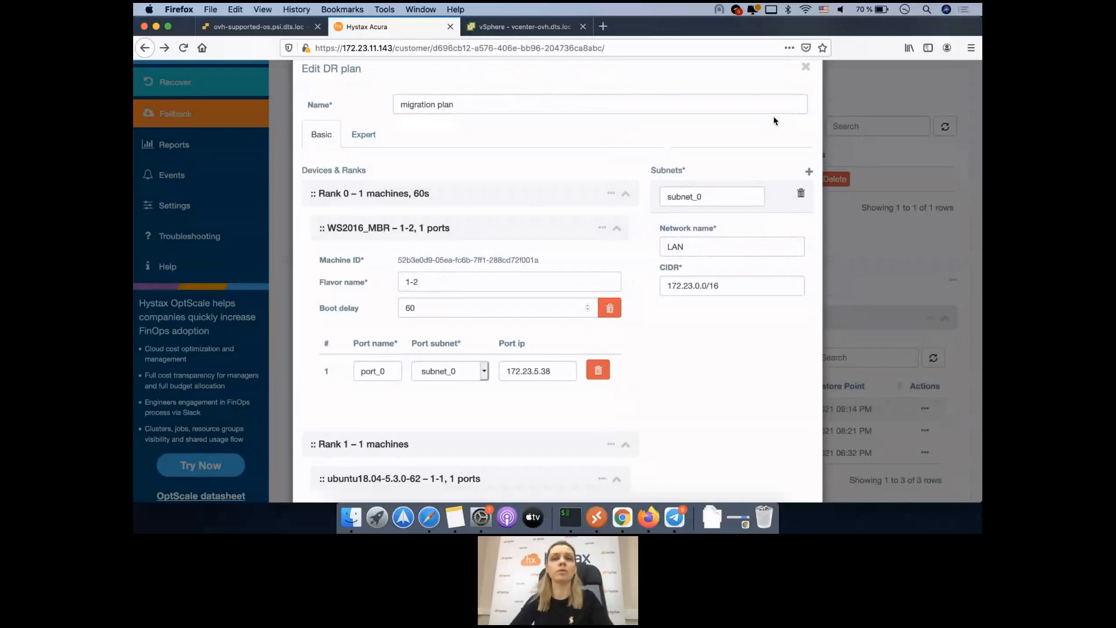
click(806, 67)
Reopen the scriptCS cloud site, switch to vSphere Client and highlight the IP address of WS2016_MBR_replica.
scroll(716, 122, up, 5)
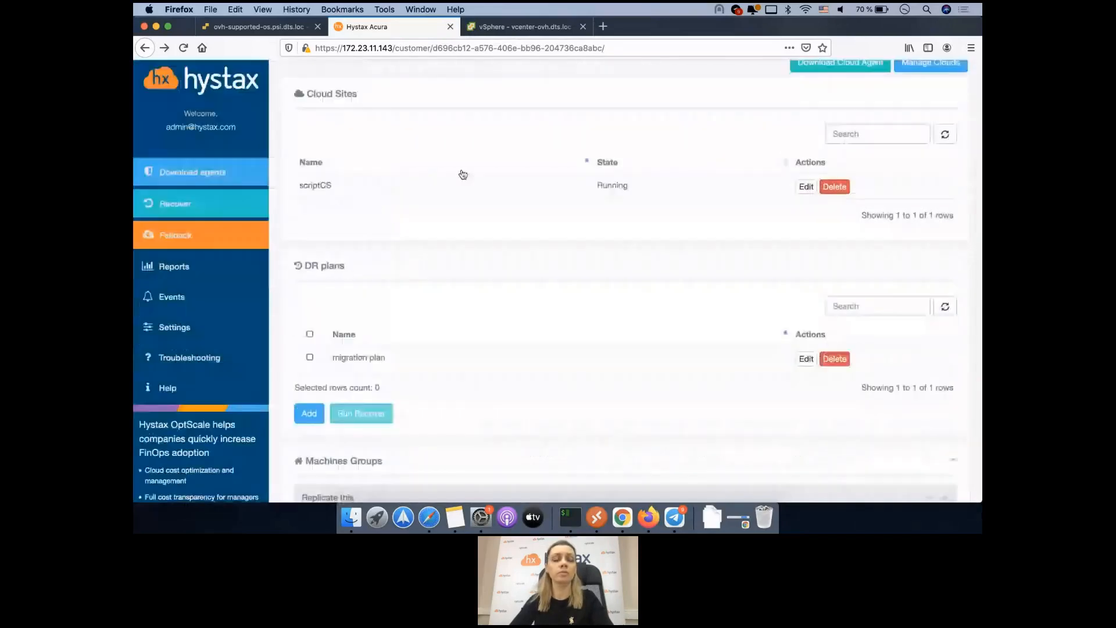
click(319, 185)
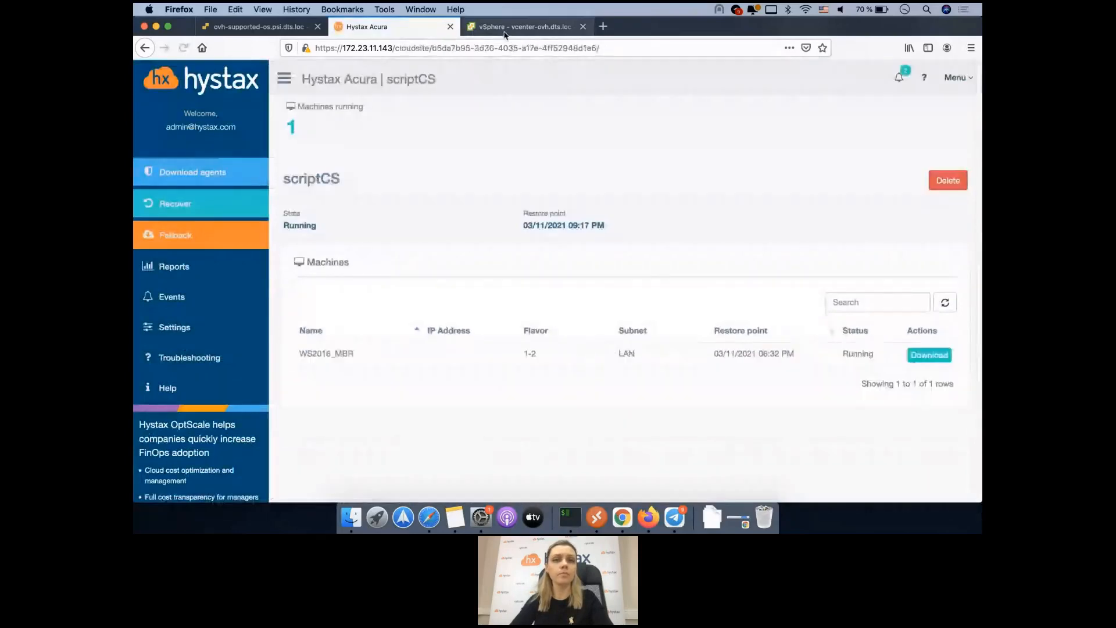
click(505, 29)
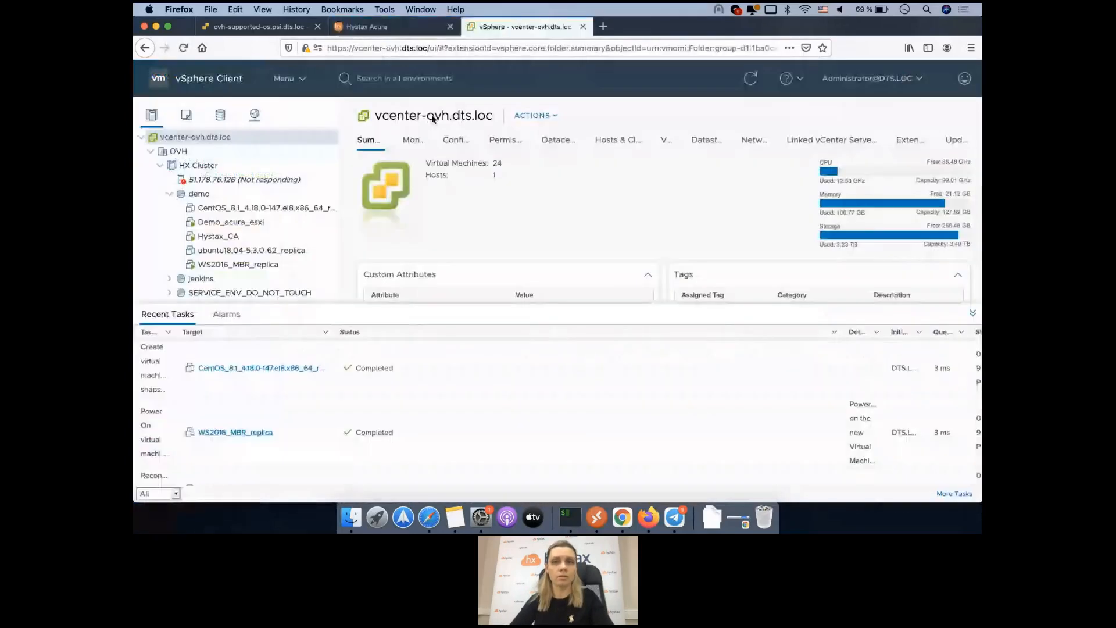
click(238, 264)
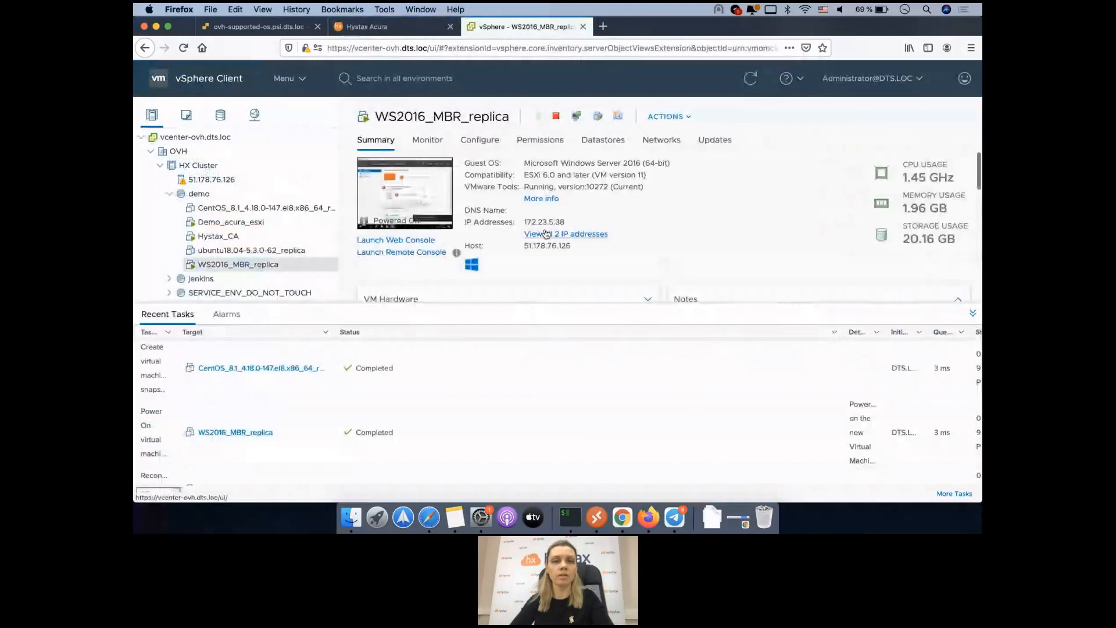
drag(565, 222, 523, 222)
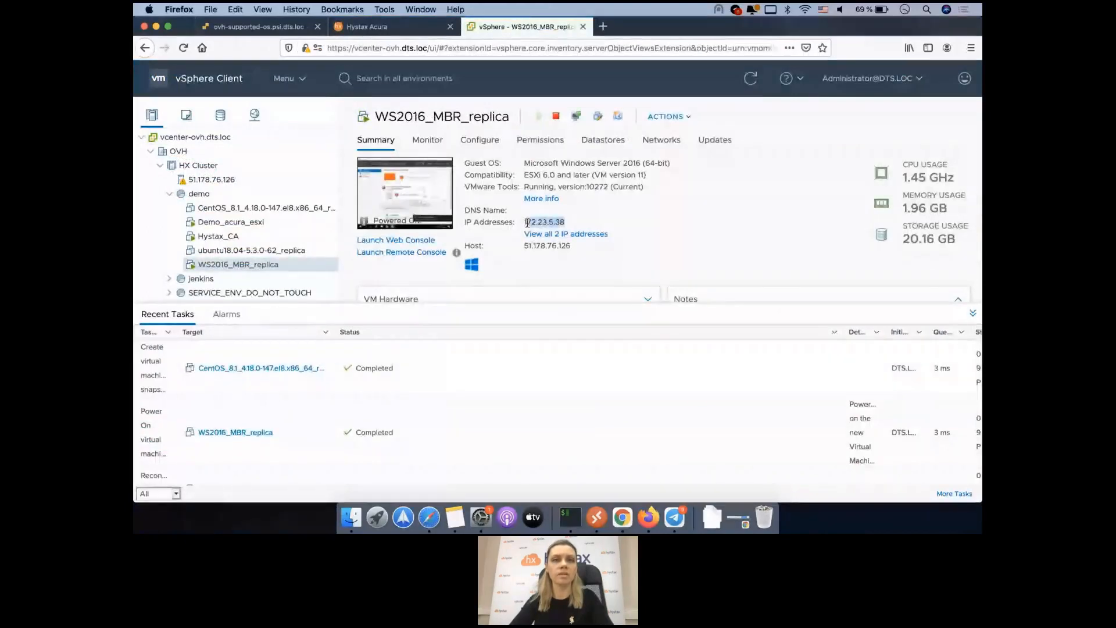
Switch back to Hystax Acura and return from the scriptCS cloud site to the Demo partner's customers overview.
click(388, 29)
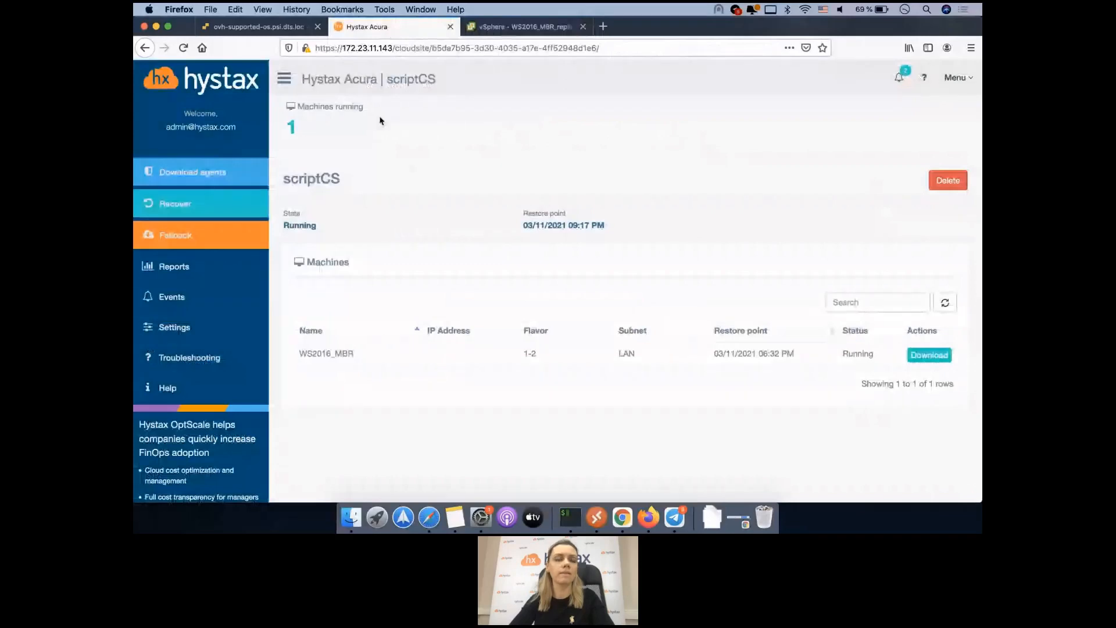
click(228, 89)
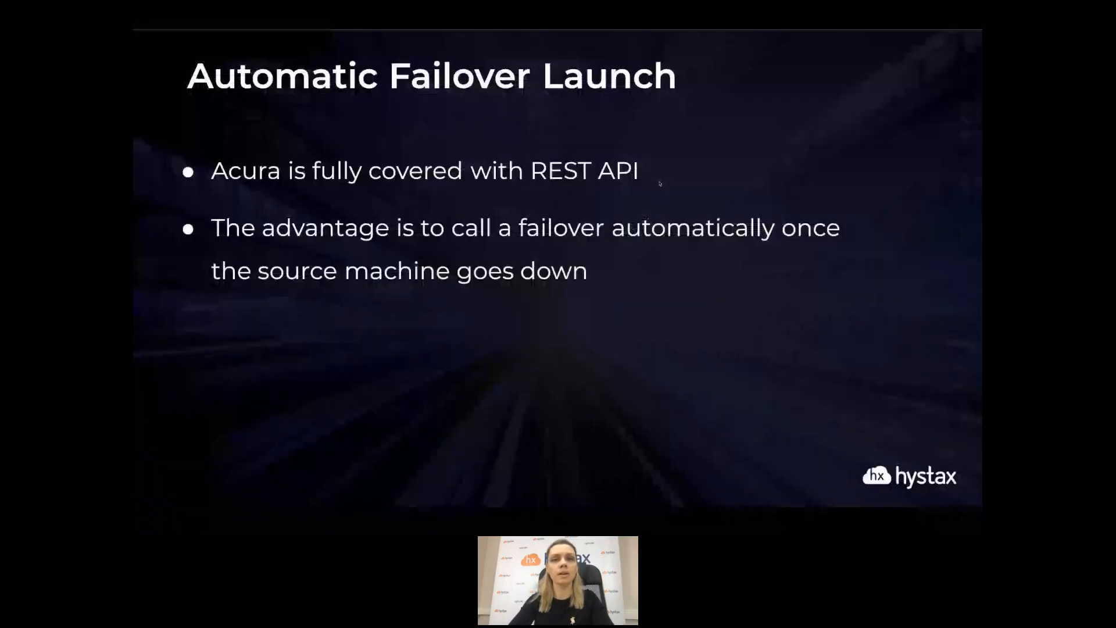
key(Right)
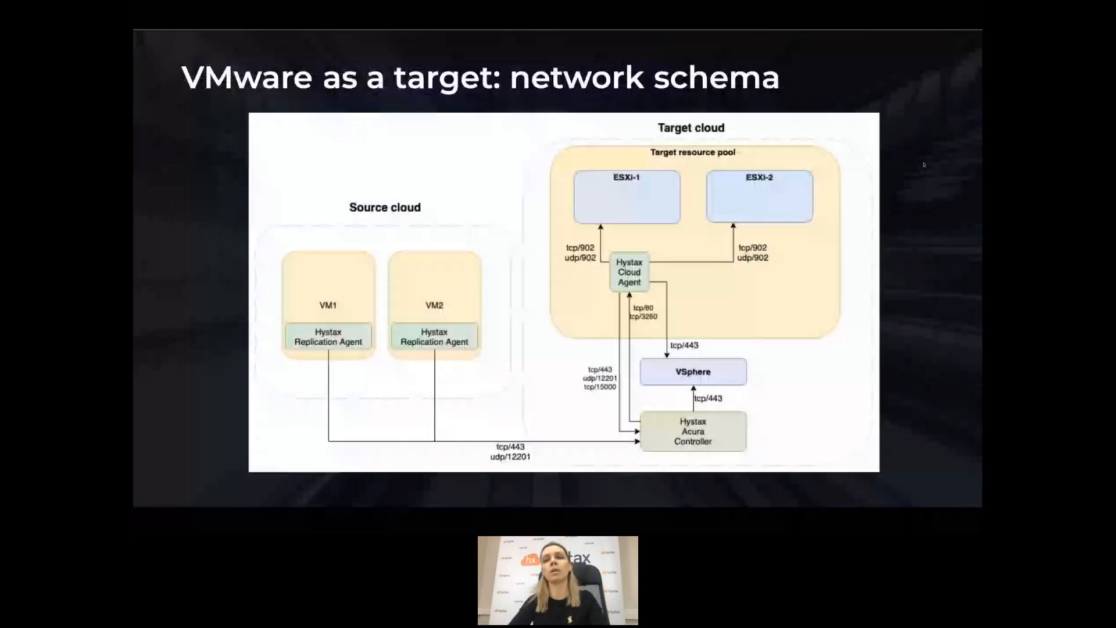
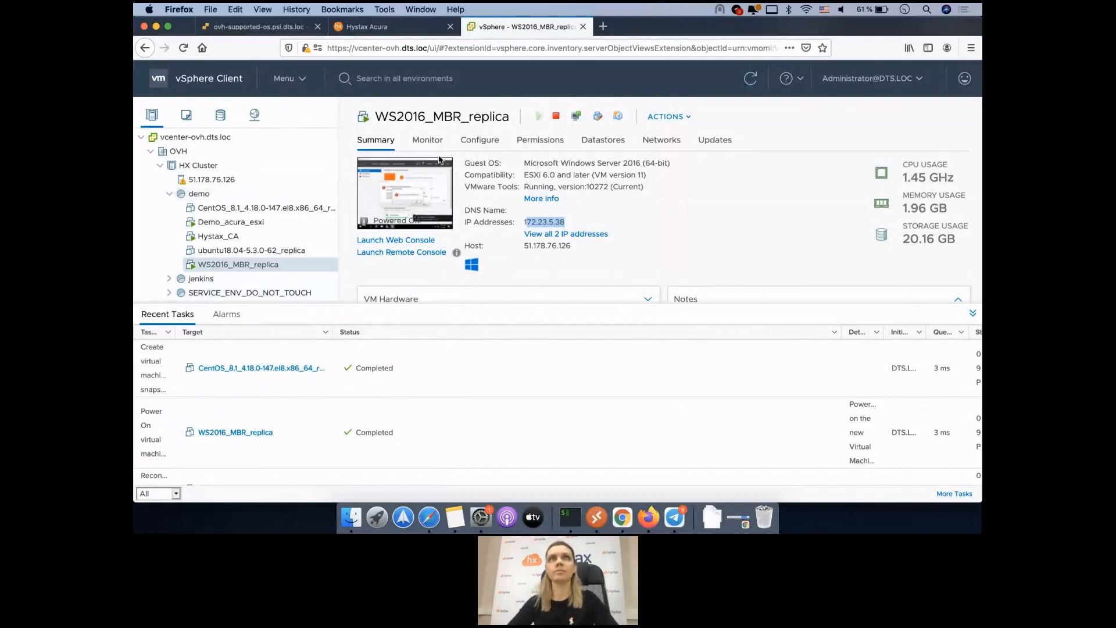
key(super+Tab)
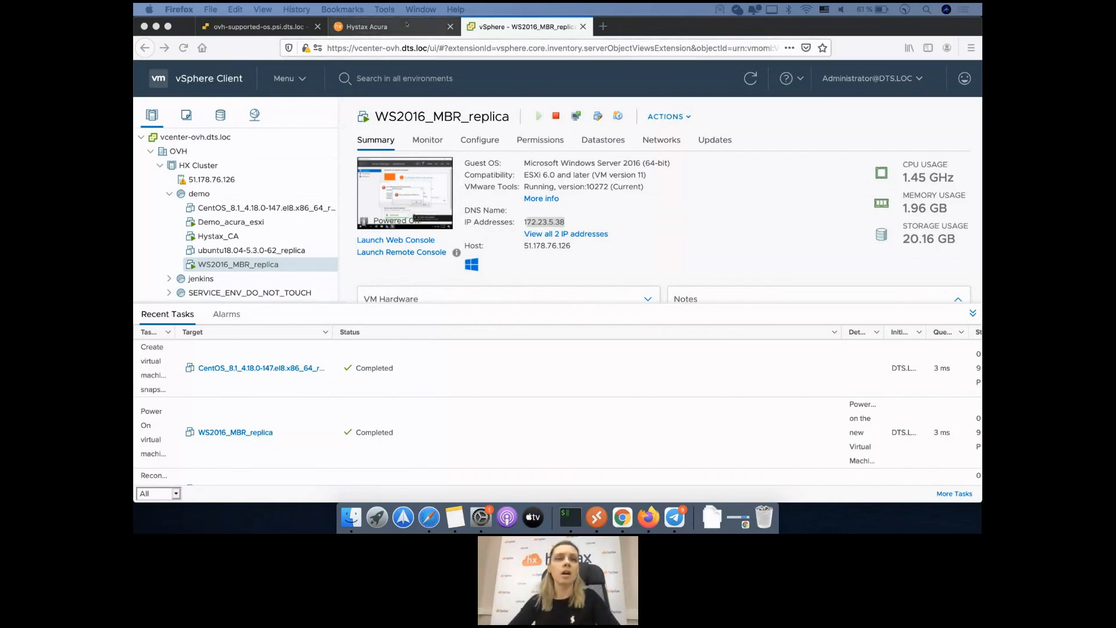
Switch to Hystax Acura, start a failback for the customer Demo Inc and proceed to the target cloud type selection.
click(435, 25)
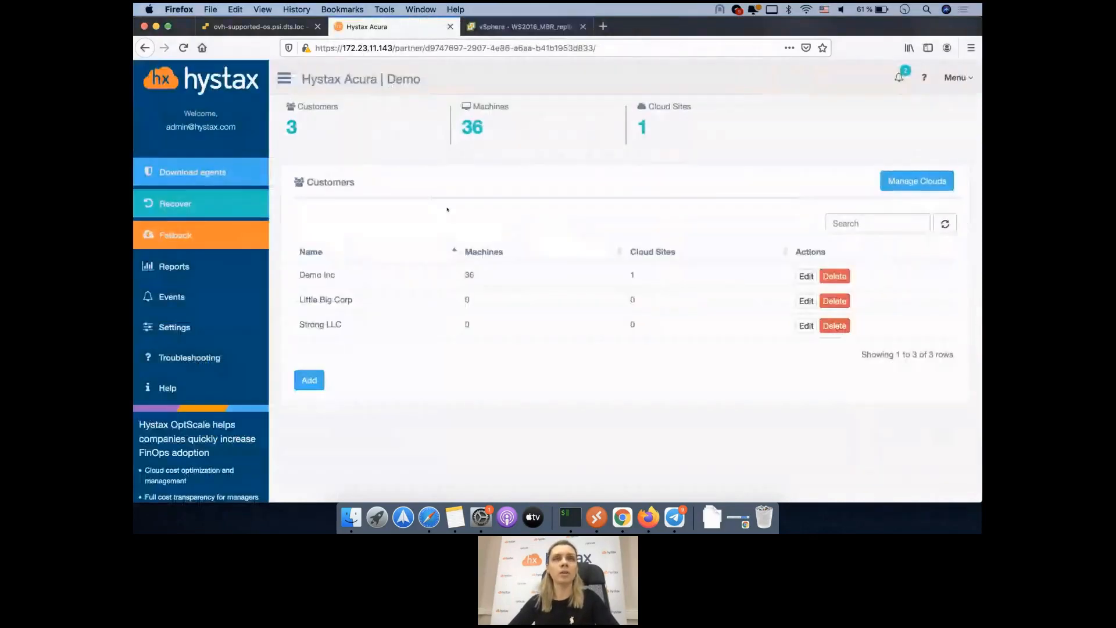
click(223, 240)
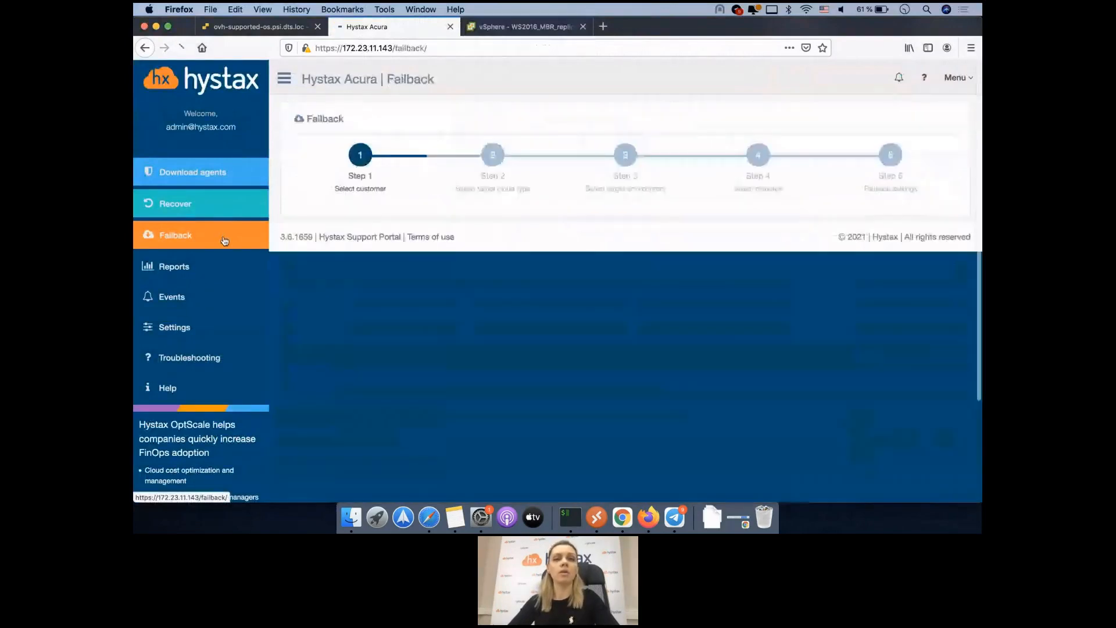
click(357, 305)
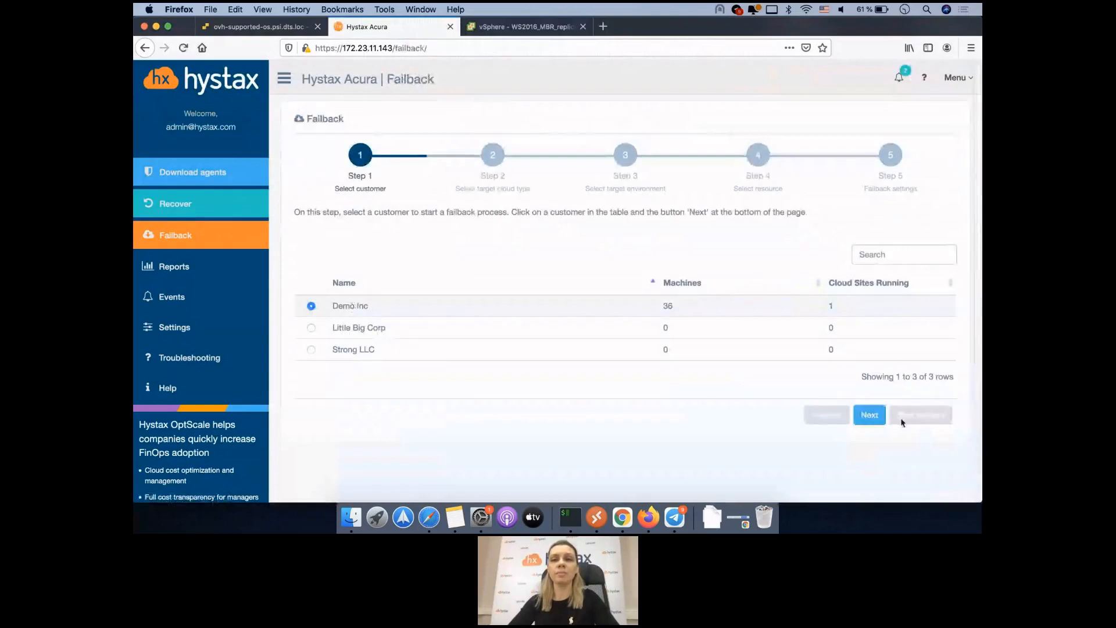
click(878, 416)
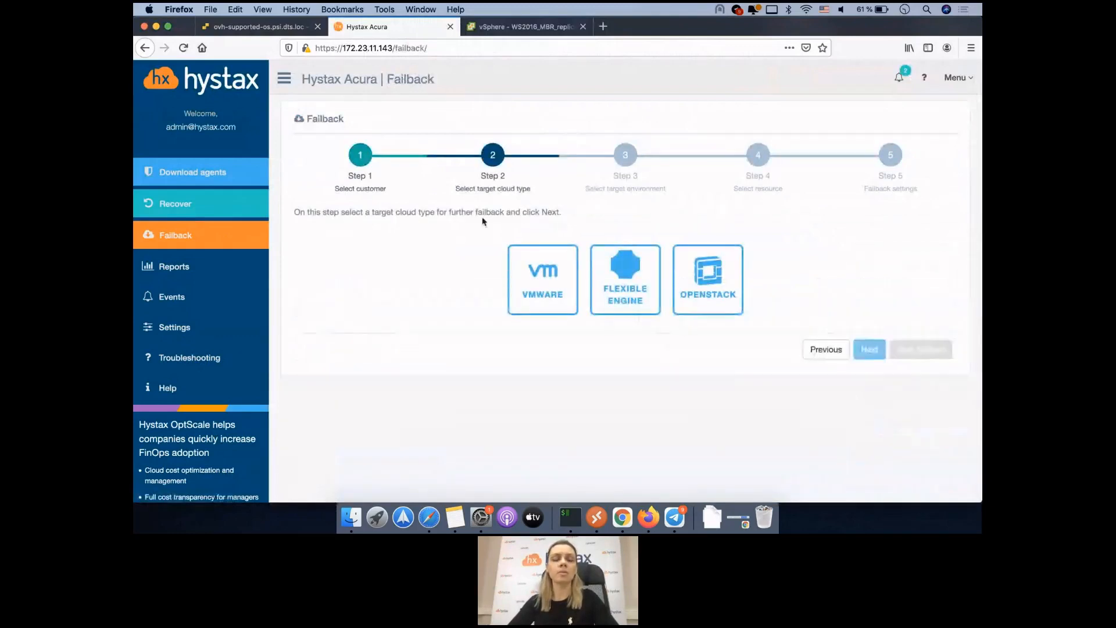